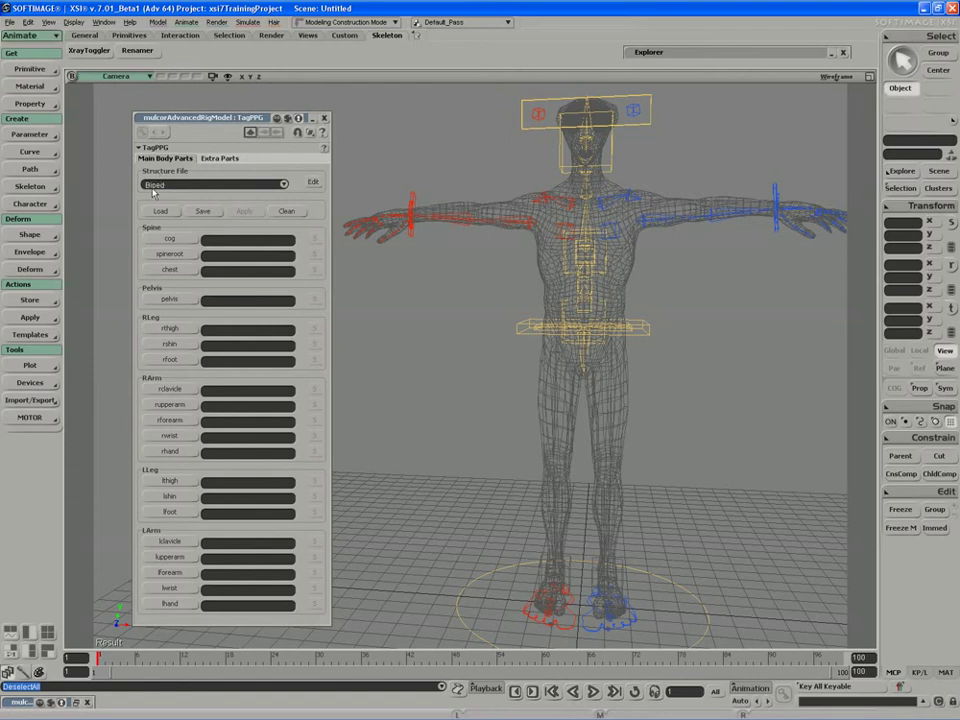
# Review the available structure files, keep Biped selected, and show its extra body part tags.
pyautogui.click(280, 185)
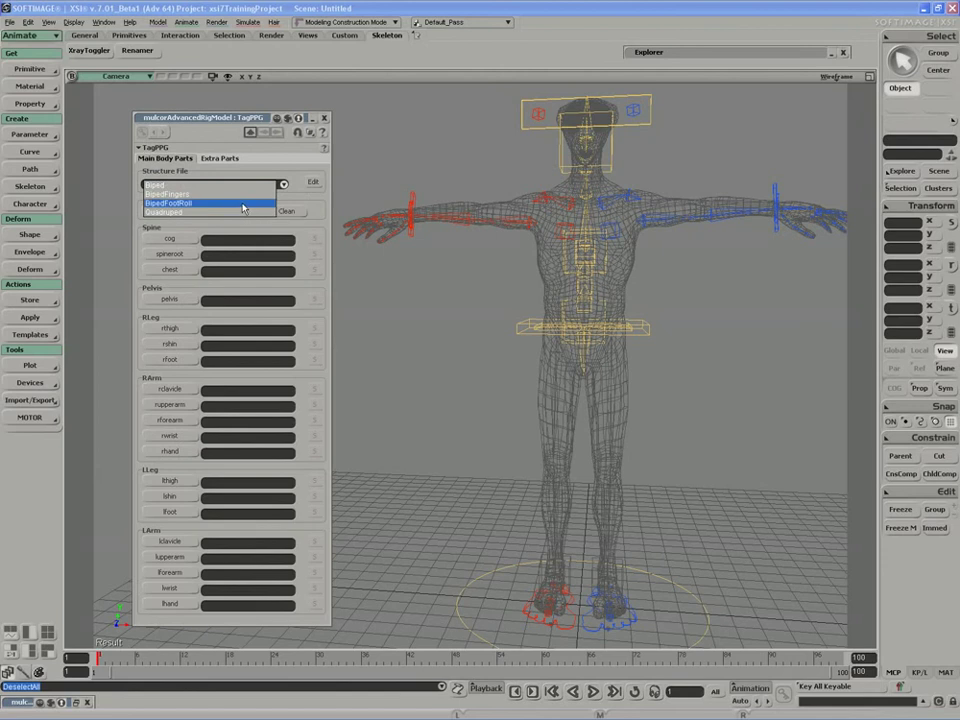
pyautogui.click(158, 185)
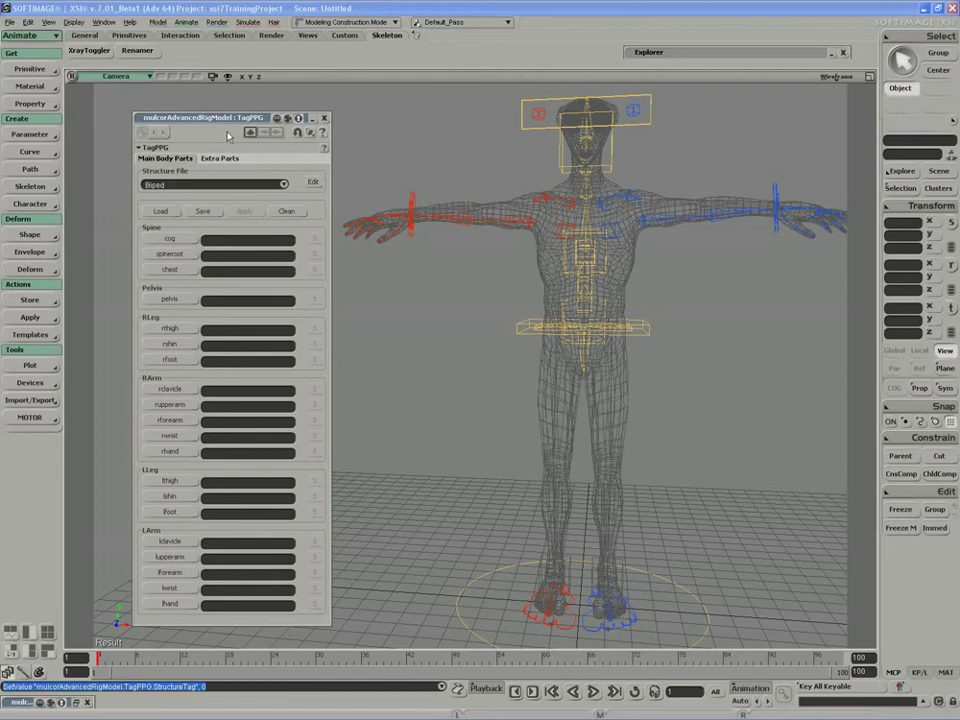
pyautogui.click(216, 159)
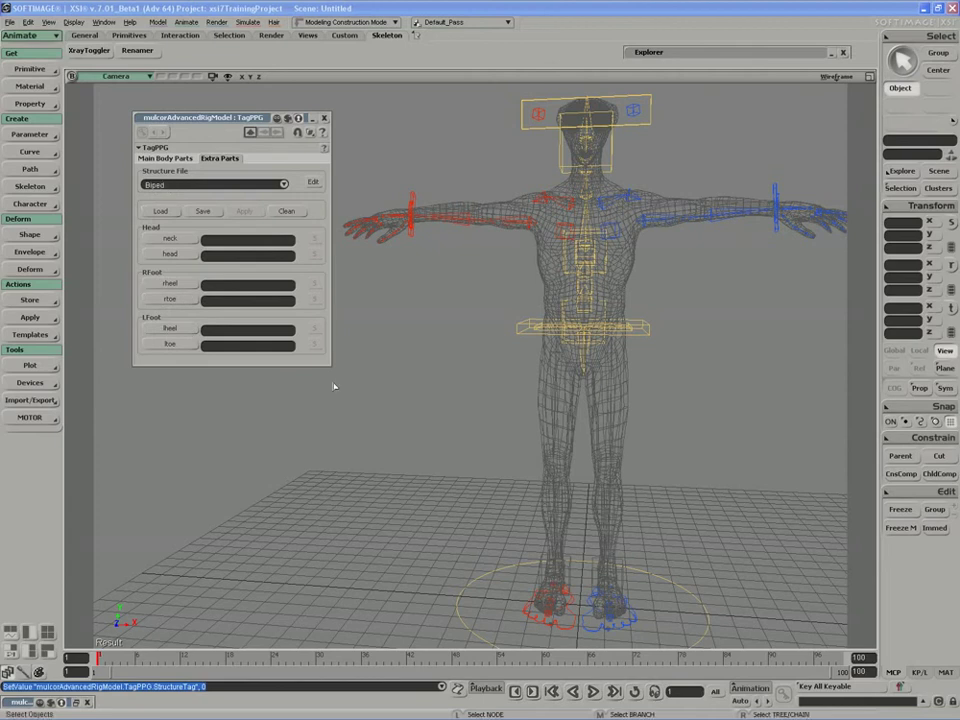
# Try the right foot roll by rotating the right ball control about 45° in X, undo the rotation and deselect the control.
pyautogui.press('s')
pyautogui.moveTo(538, 624); pyautogui.dragTo(510, 440)
pyautogui.moveTo(510, 440); pyautogui.dragTo(465, 585, button='middle')
pyautogui.click(519, 475)
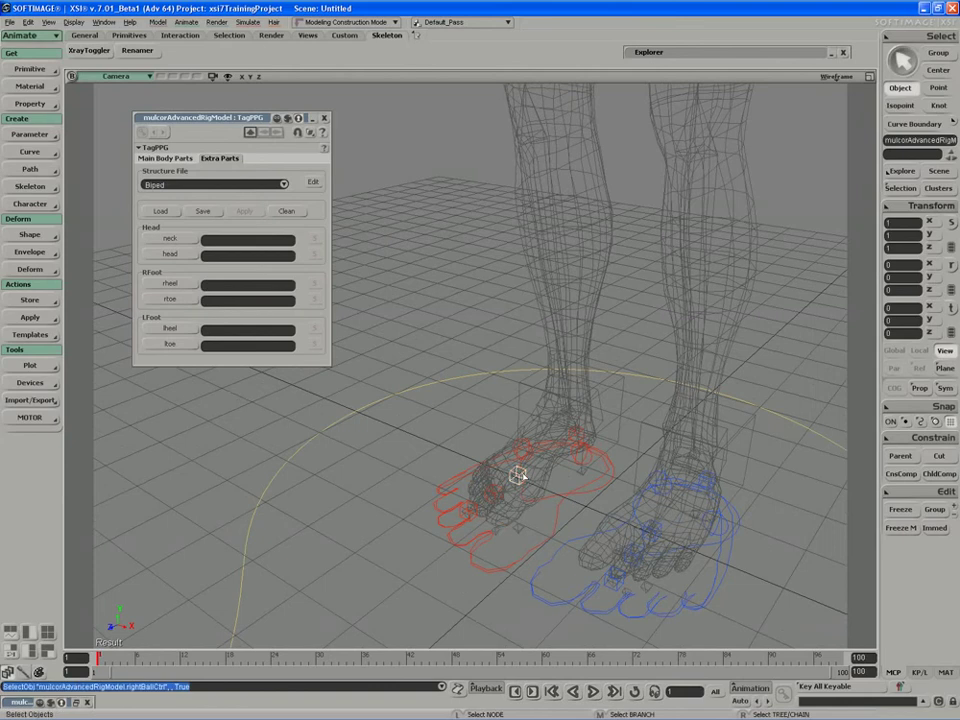
pyautogui.press('r')
pyautogui.moveTo(491, 450); pyautogui.dragTo(463, 500)
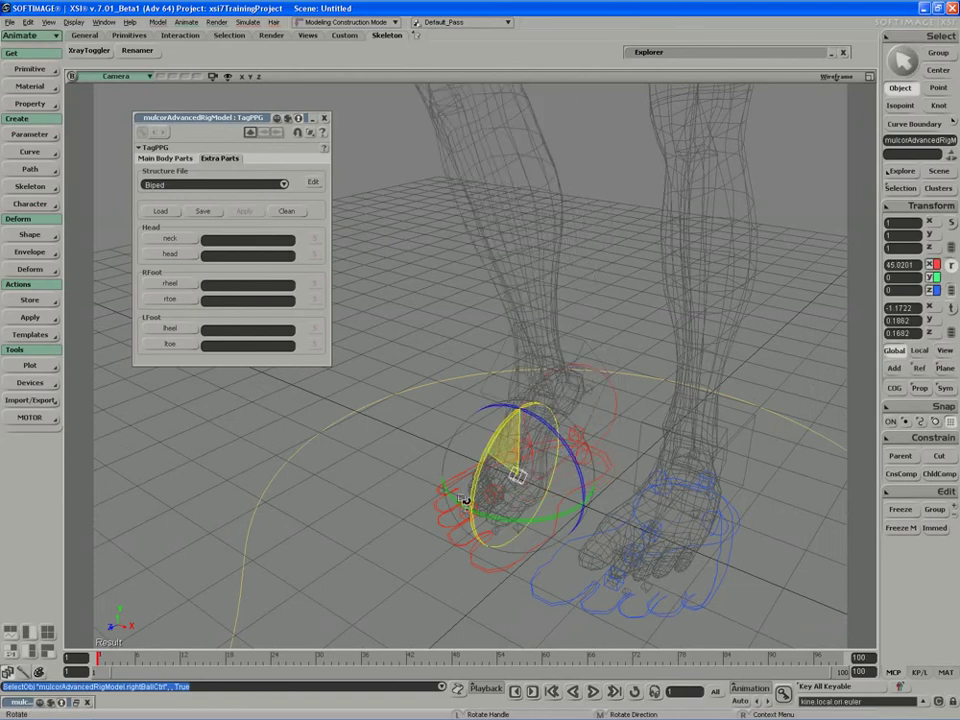
pyautogui.hotkey('ctrl', 'z')
pyautogui.press('space')
pyautogui.click(401, 341)
# Set the rig tag property's structure file to BipedFootRoll.
pyautogui.press('s')
pyautogui.moveTo(401, 341); pyautogui.dragTo(528, 305, button='middle')
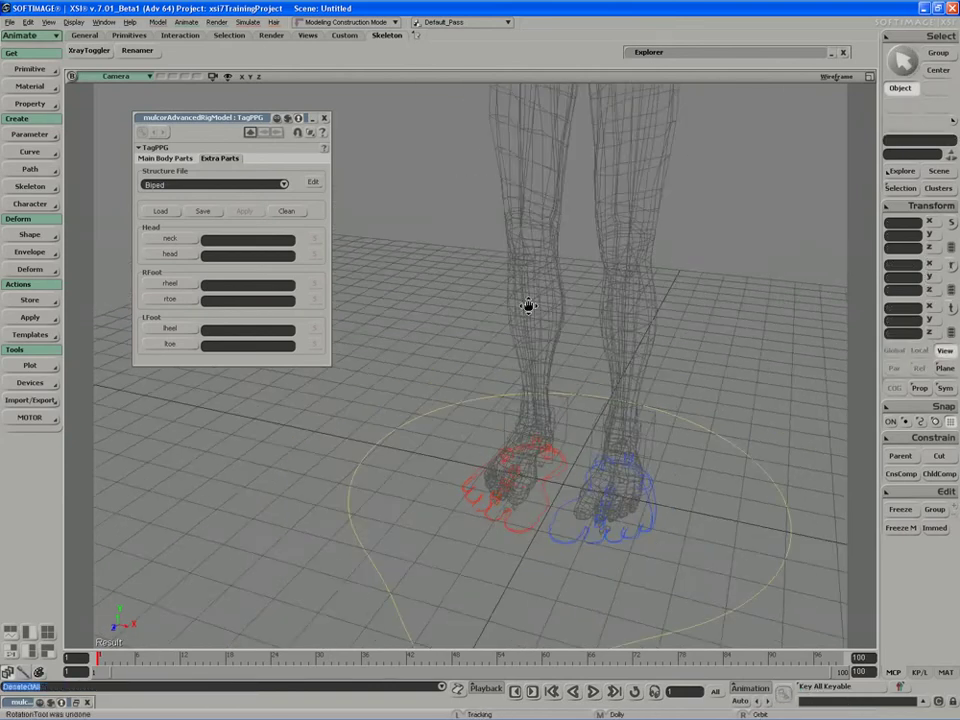
pyautogui.moveTo(528, 305); pyautogui.dragTo(598, 450)
pyautogui.moveTo(598, 450); pyautogui.dragTo(660, 386, button='middle')
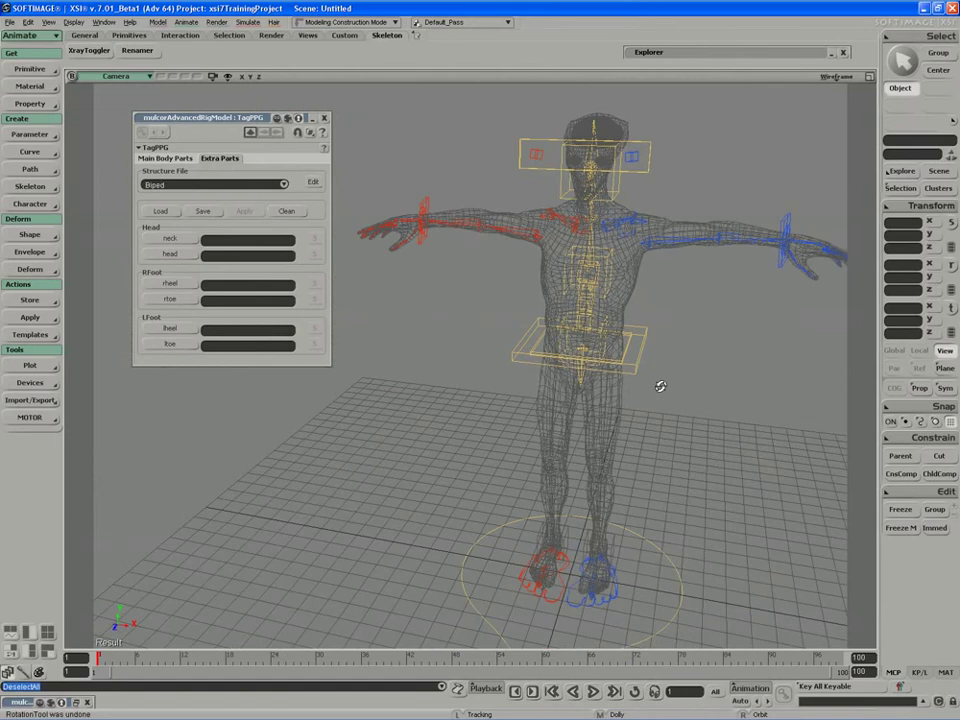
pyautogui.moveTo(660, 386); pyautogui.dragTo(656, 384, button='right')
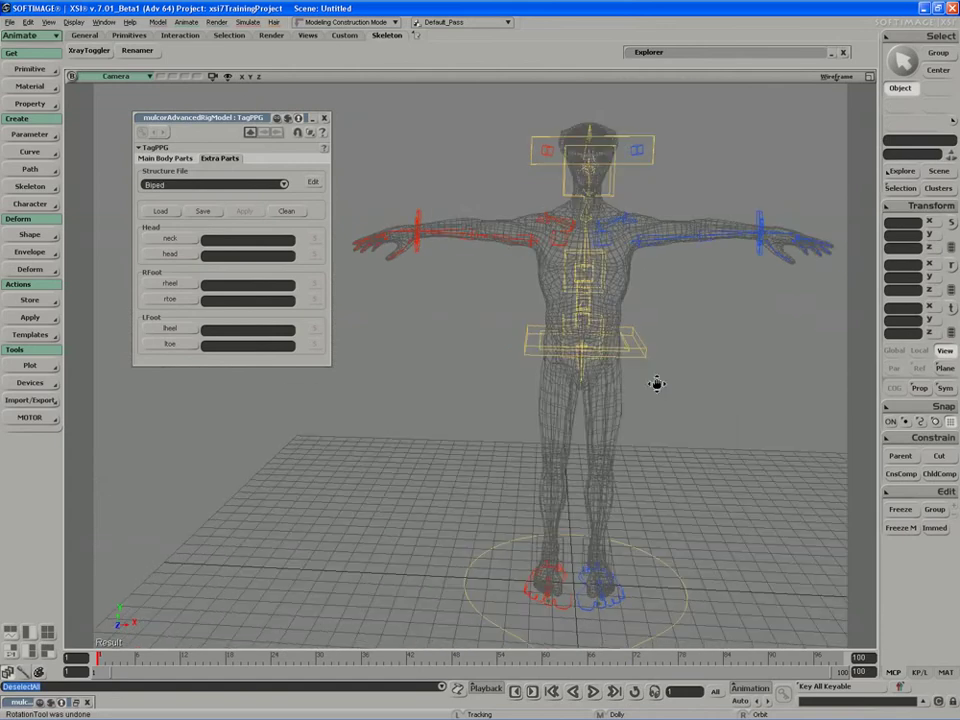
pyautogui.click(159, 188)
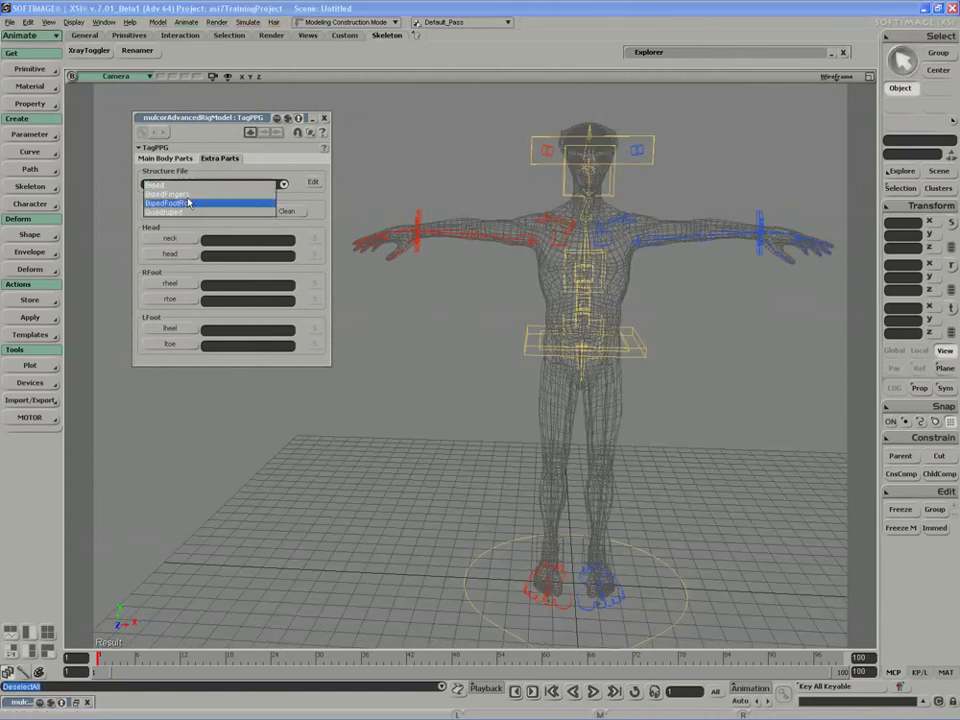
pyautogui.click(193, 206)
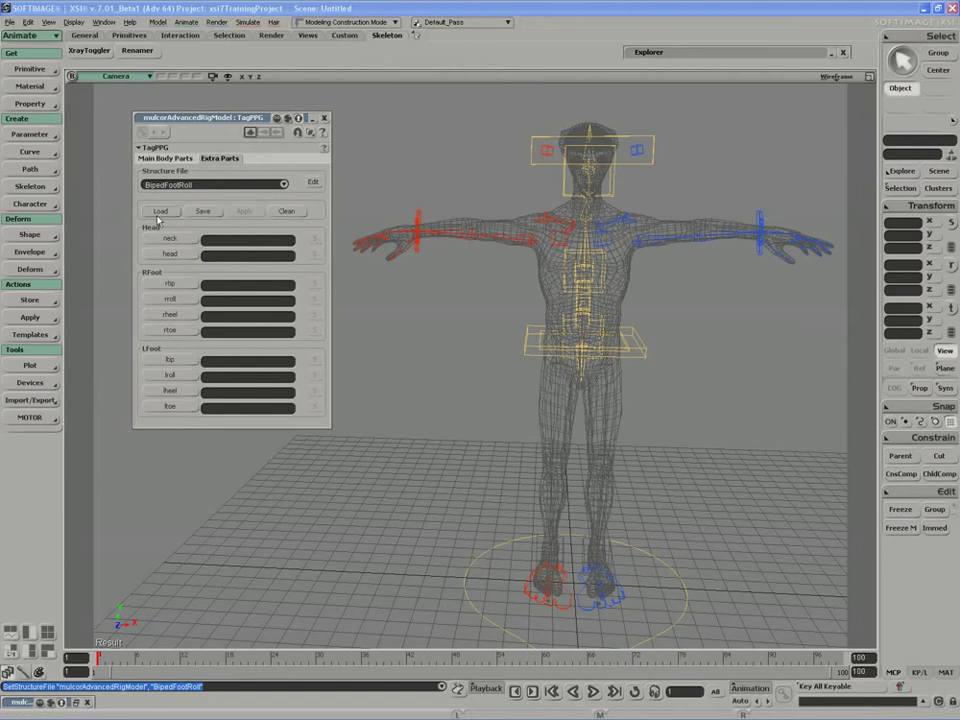
# Return to the main body part tags and tag hipsCtrl at the character's waist as the cog.
pyautogui.click(164, 159)
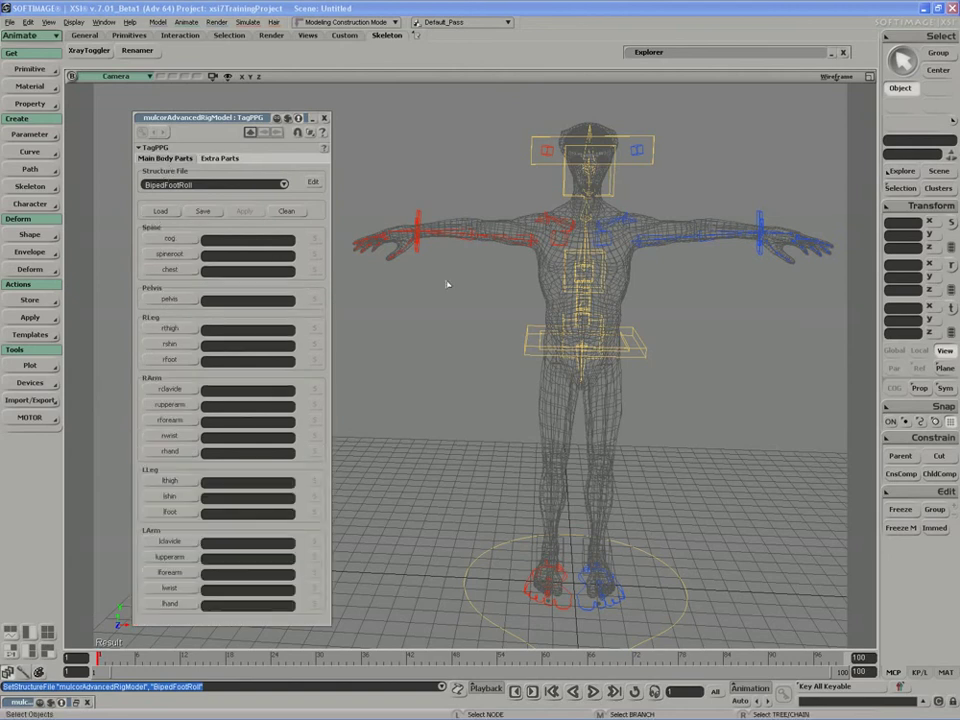
pyautogui.press('s')
pyautogui.moveTo(446, 283); pyautogui.dragTo(533, 326, button='middle')
pyautogui.moveTo(533, 326); pyautogui.dragTo(493, 323)
pyautogui.moveTo(493, 323); pyautogui.dragTo(486, 324, button='middle')
pyautogui.moveTo(486, 324); pyautogui.dragTo(508, 326)
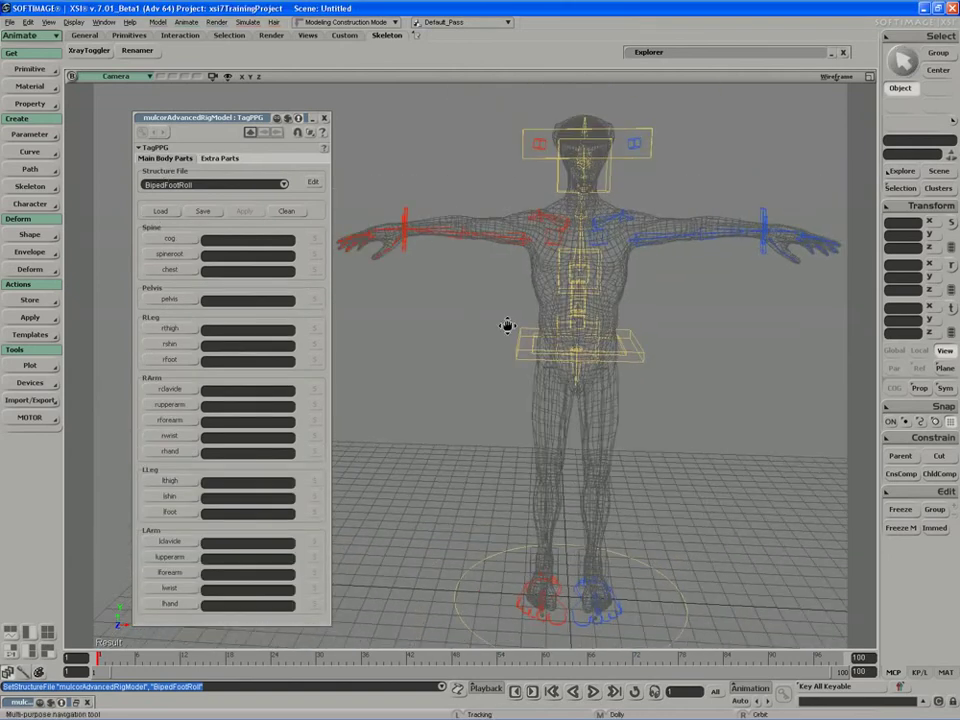
pyautogui.moveTo(508, 326); pyautogui.dragTo(482, 315, button='right')
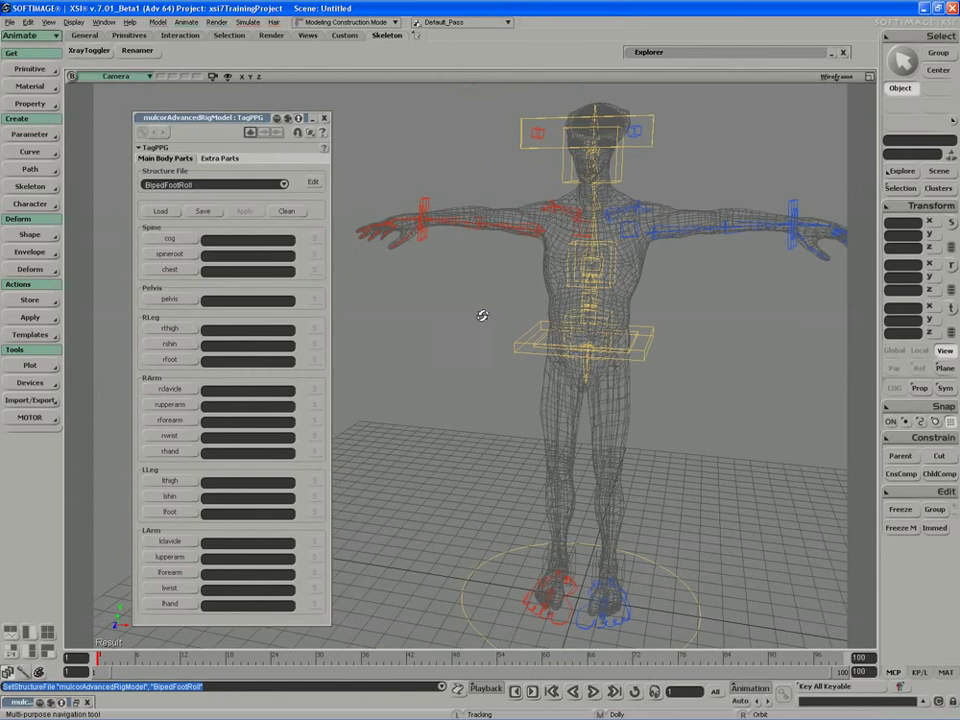
pyautogui.click(170, 241)
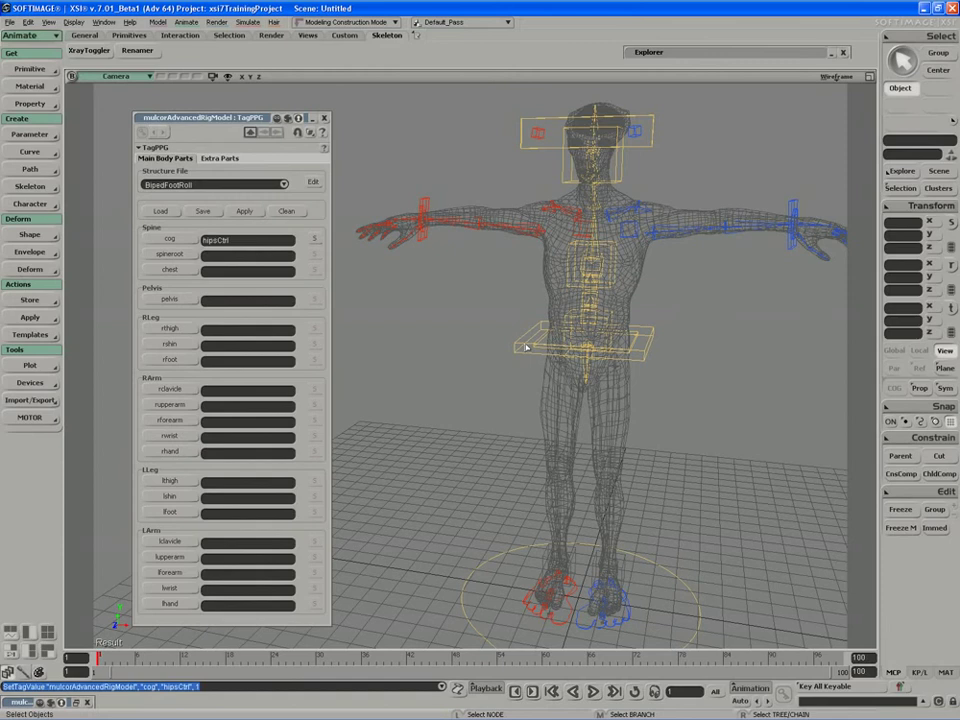
# Try lowering the hips control to test how it drives the body, and undo the move.
pyautogui.click(577, 351)
pyautogui.press('v')
pyautogui.moveTo(588, 342); pyautogui.dragTo(609, 359)
pyautogui.hotkey('ctrl', 'z')
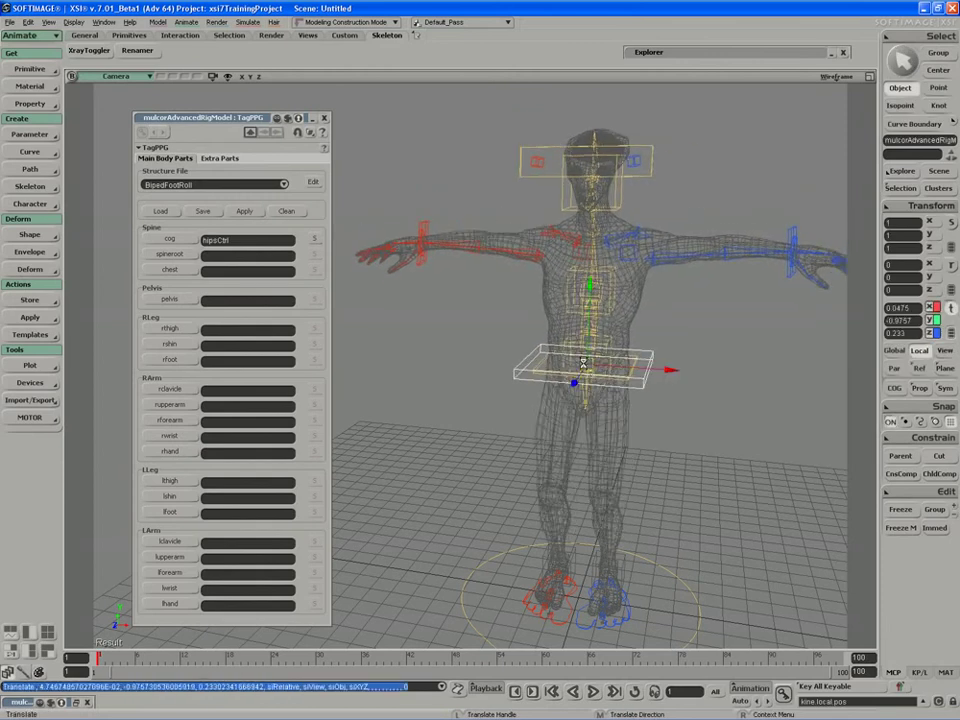
pyautogui.hotkey('ctrl', 'z')
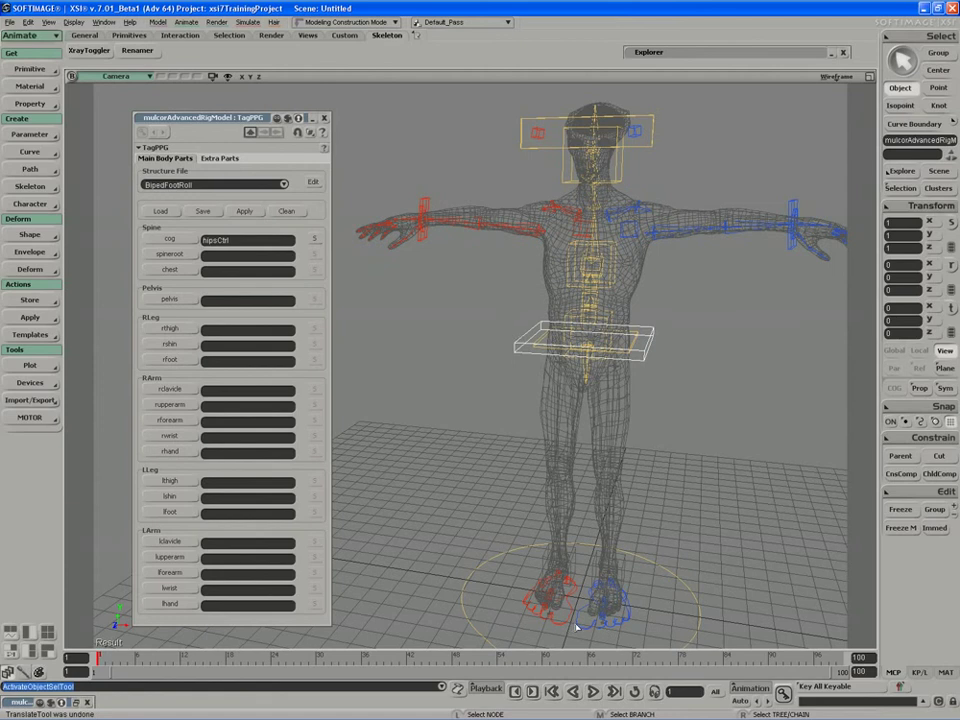
# Tag hipSpineBaseCns as the spineroot and chestSpineBaseCns as the chest.
pyautogui.click(183, 256)
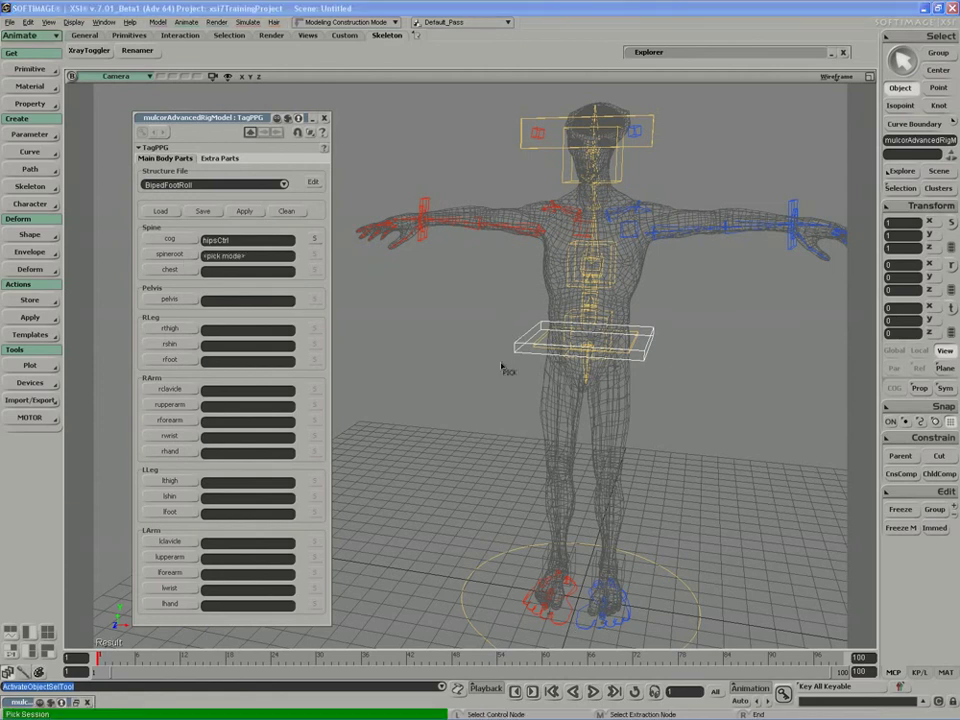
pyautogui.scroll(3, 465, 390)
pyautogui.moveTo(465, 390); pyautogui.dragTo(448, 396)
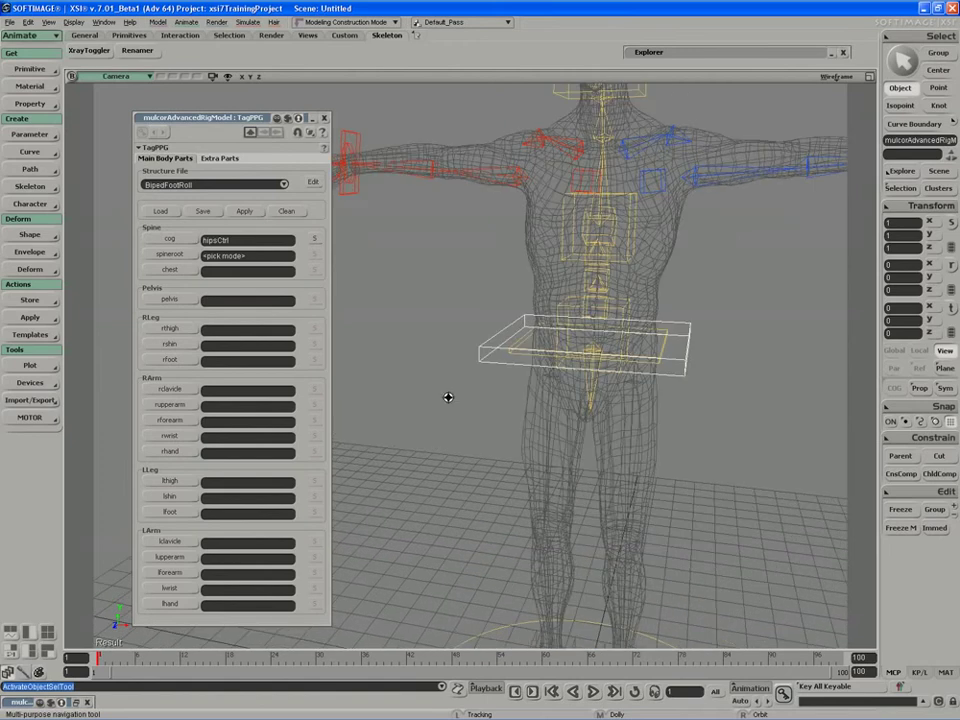
pyautogui.click(550, 352)
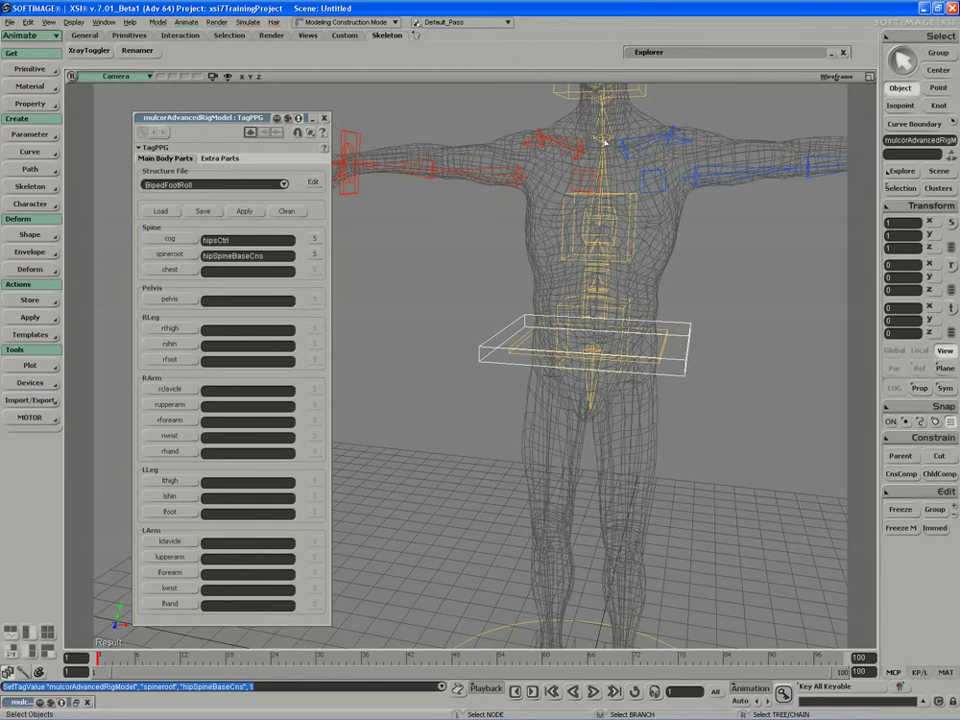
pyautogui.click(168, 269)
pyautogui.click(572, 225)
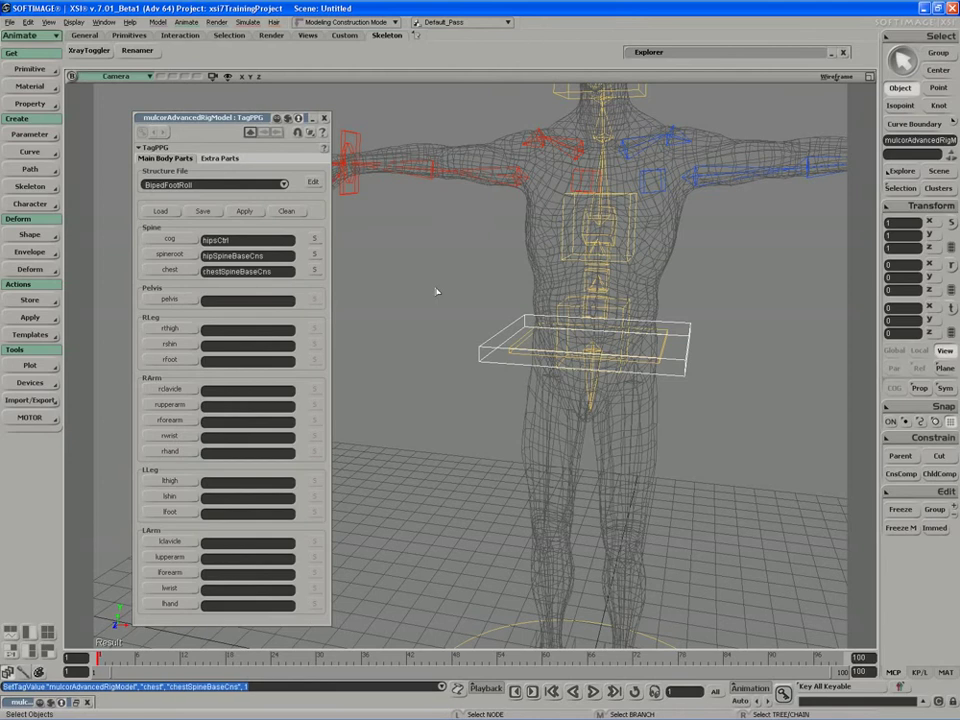
# Try rotating the pelvis bone to test its effect on the hips, and undo the rotation.
pyautogui.click(170, 299)
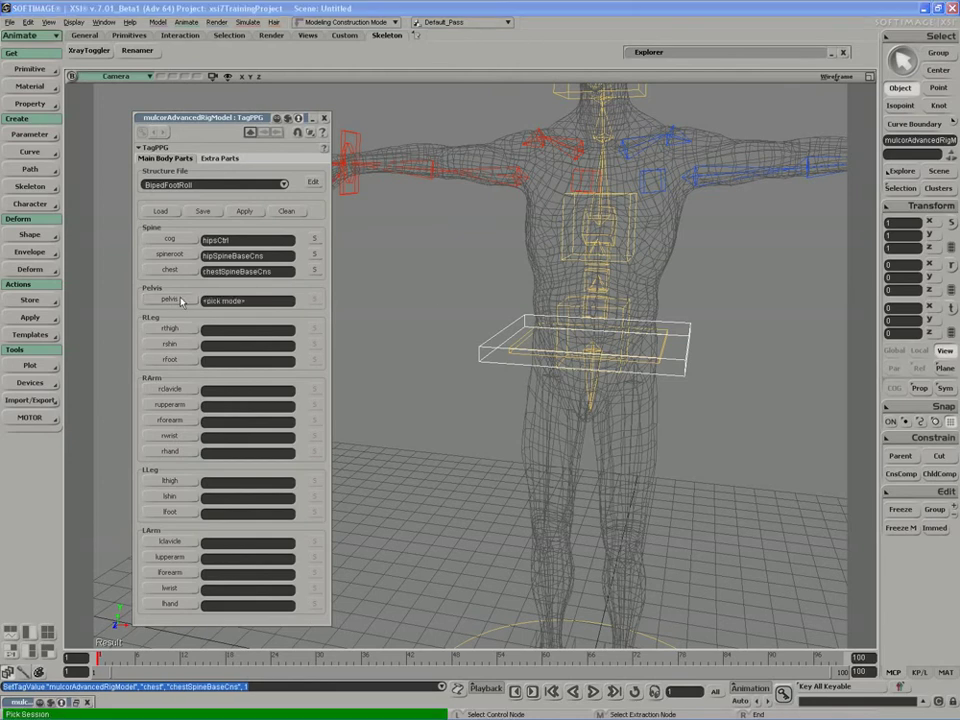
pyautogui.click(590, 398)
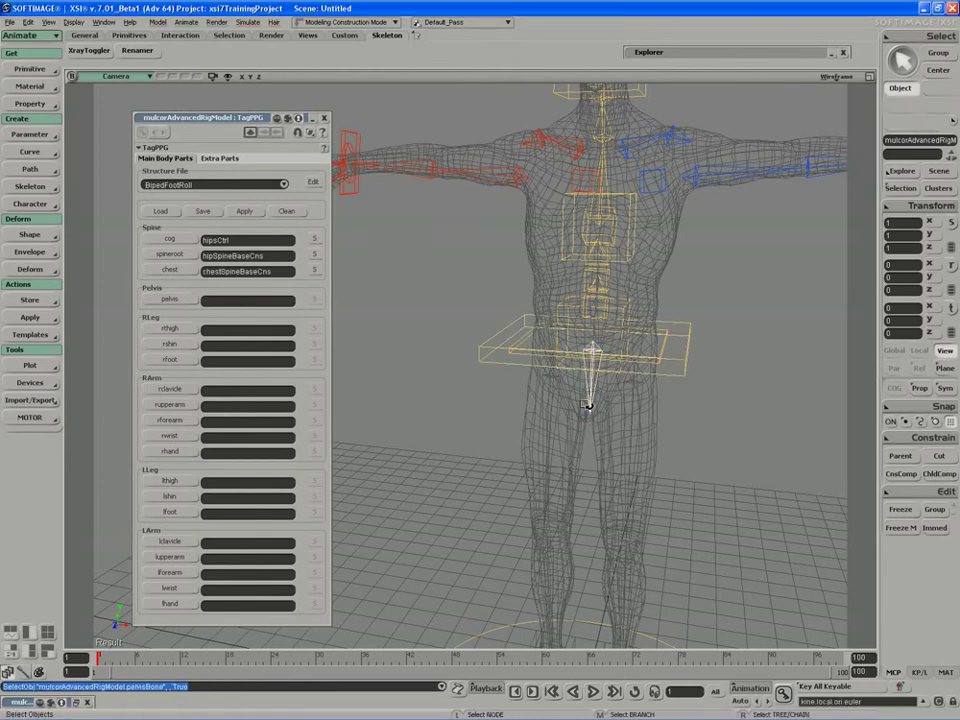
pyautogui.press('r')
pyautogui.moveTo(624, 388)
pyautogui.mouseDown()
pyautogui.moveTo(628, 381)
pyautogui.moveTo(639, 392)
pyautogui.moveTo(640, 381)
pyautogui.mouseUp()
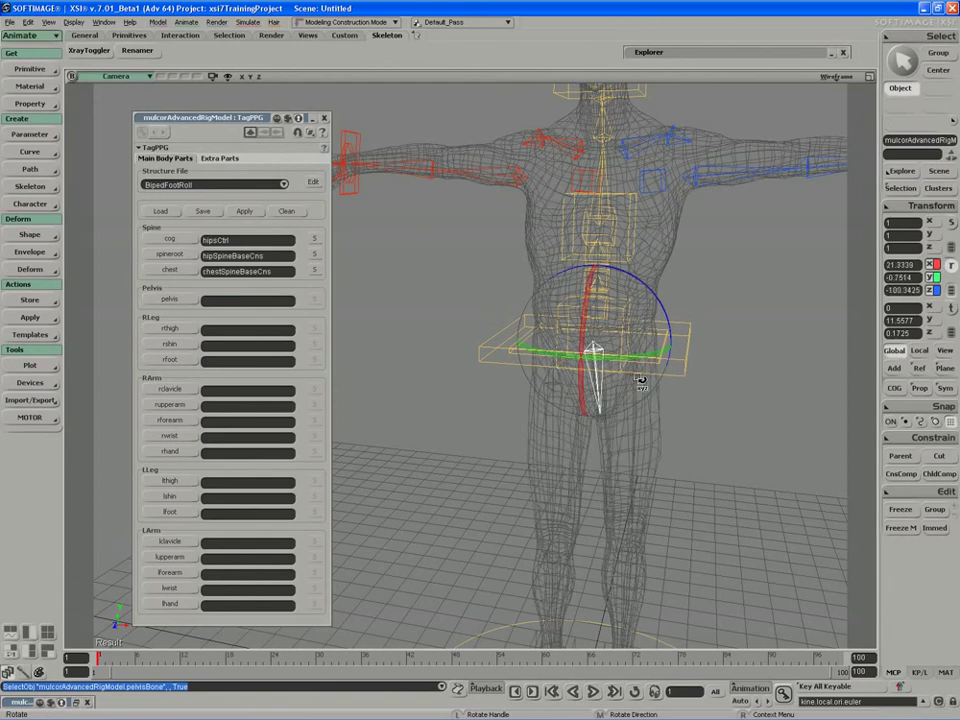
pyautogui.hotkey('ctrl', 'z')
# Tag pelvisBone as the pelvis.
pyautogui.click(170, 300)
pyautogui.click(600, 395)
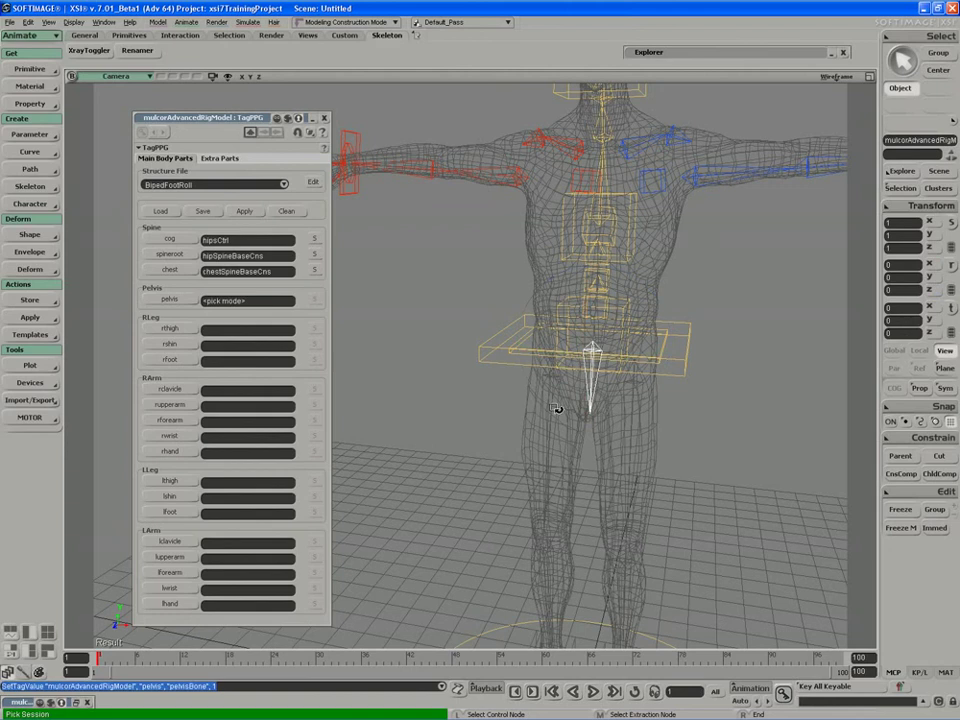
pyautogui.press('s')
pyautogui.moveTo(458, 473); pyautogui.dragTo(486, 399)
pyautogui.press('space')
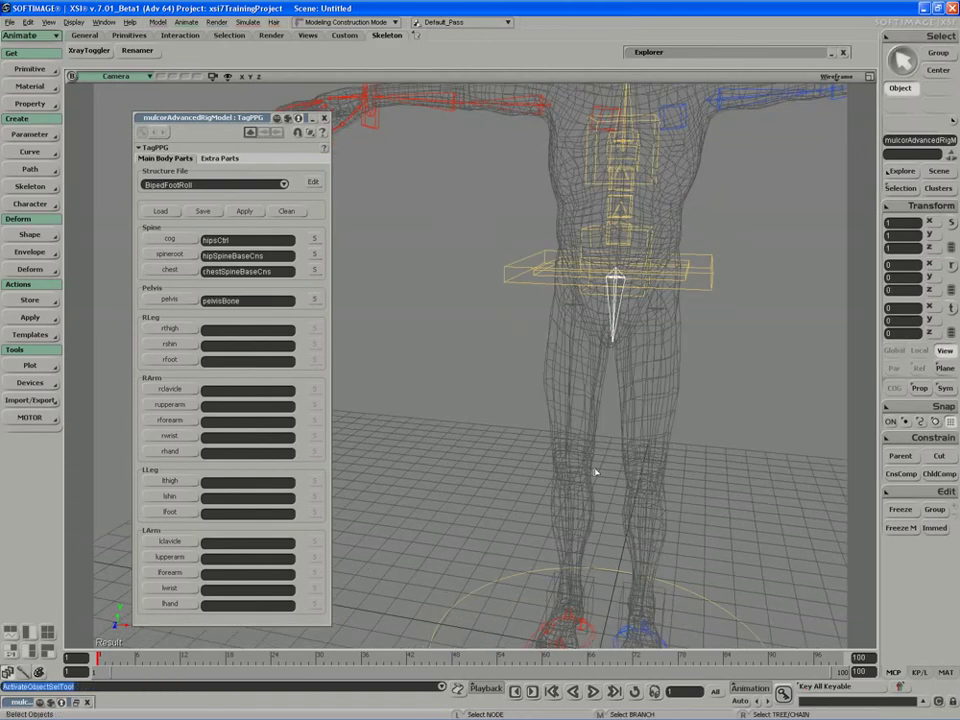
# In the scene explorer, set the rig model's unselectables group Selectability to "No effect on members", and collapse the explorer.
pyautogui.click(681, 53)
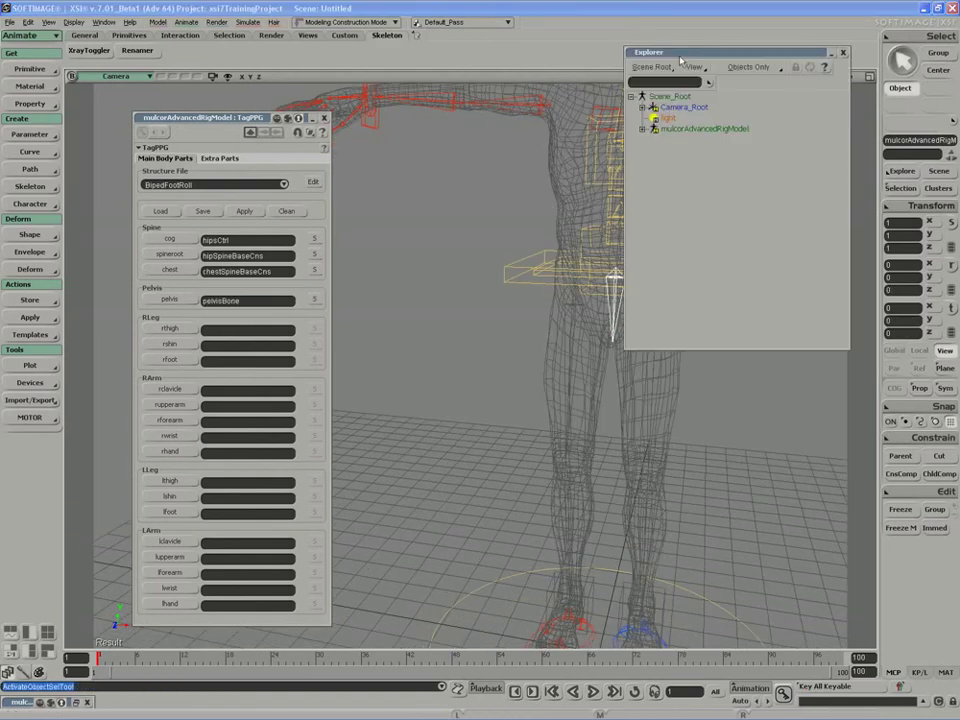
pyautogui.click(642, 129)
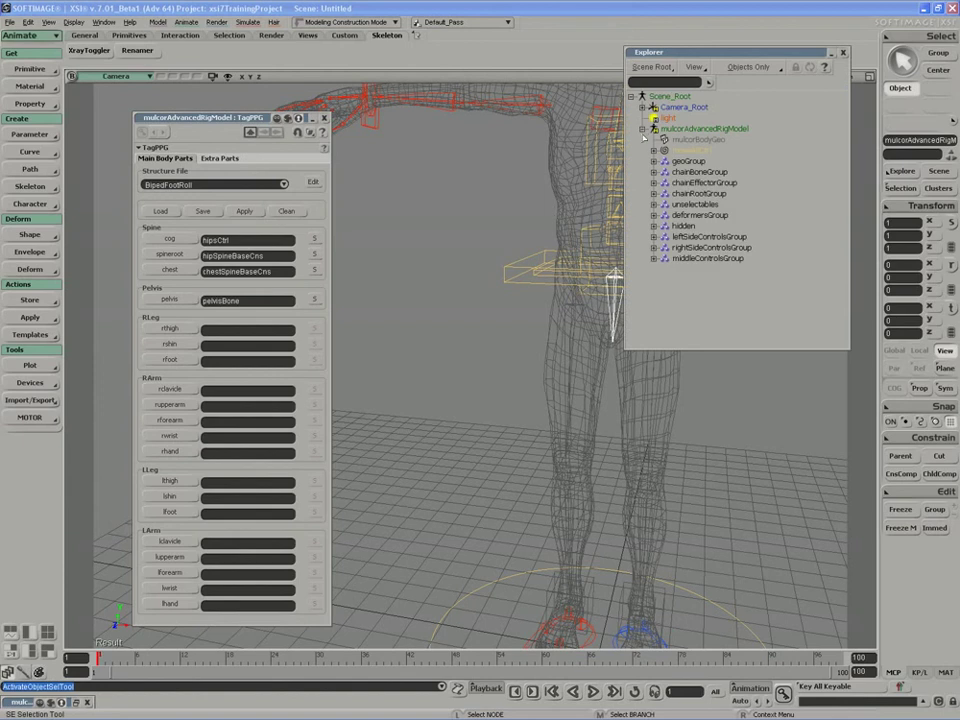
pyautogui.click(666, 204)
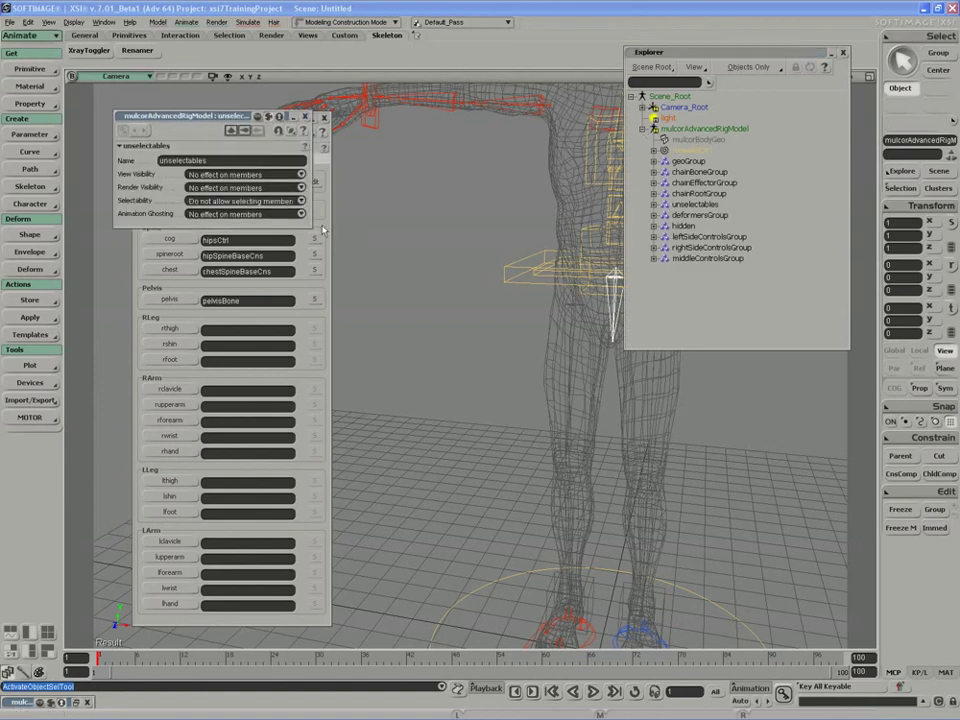
pyautogui.click(240, 201)
pyautogui.click(238, 219)
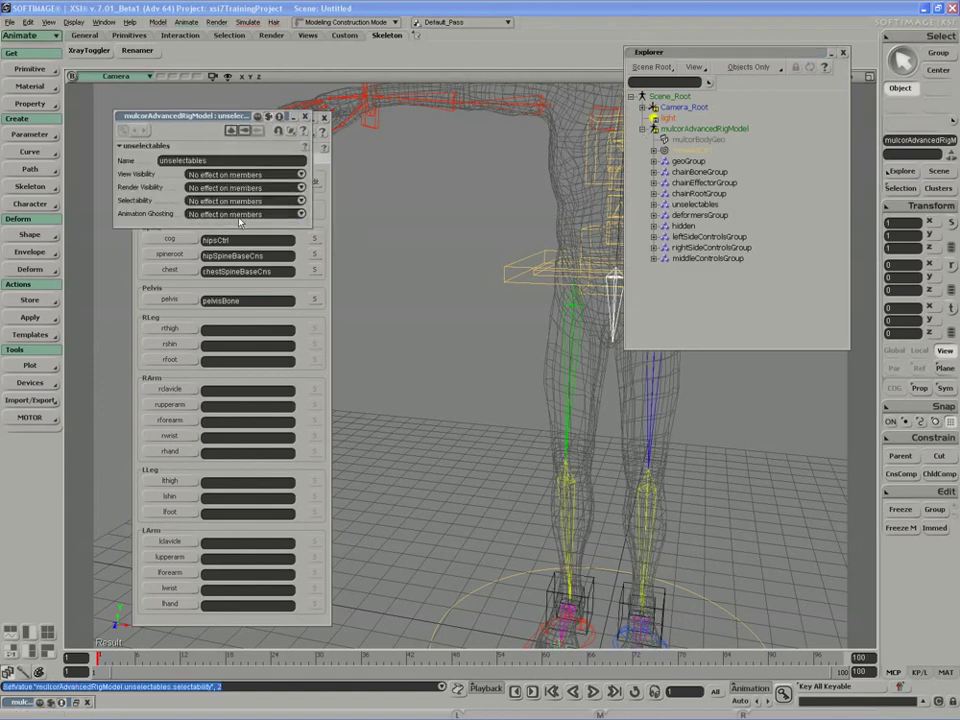
pyautogui.click(306, 118)
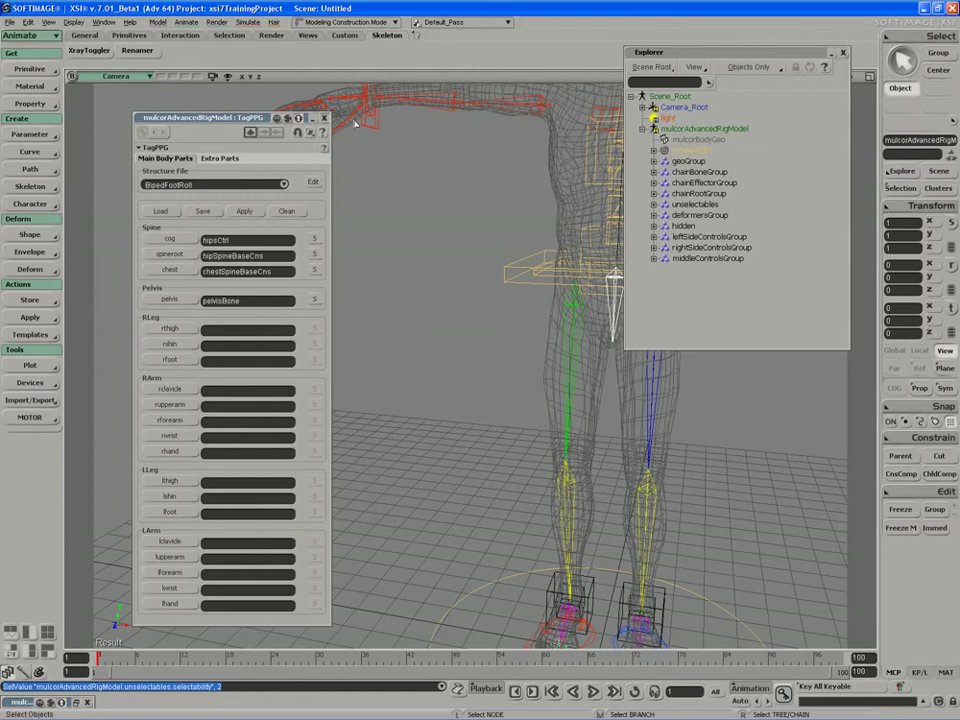
pyautogui.doubleClick(785, 56)
pyautogui.moveTo(785, 56); pyautogui.dragTo(789, 47)
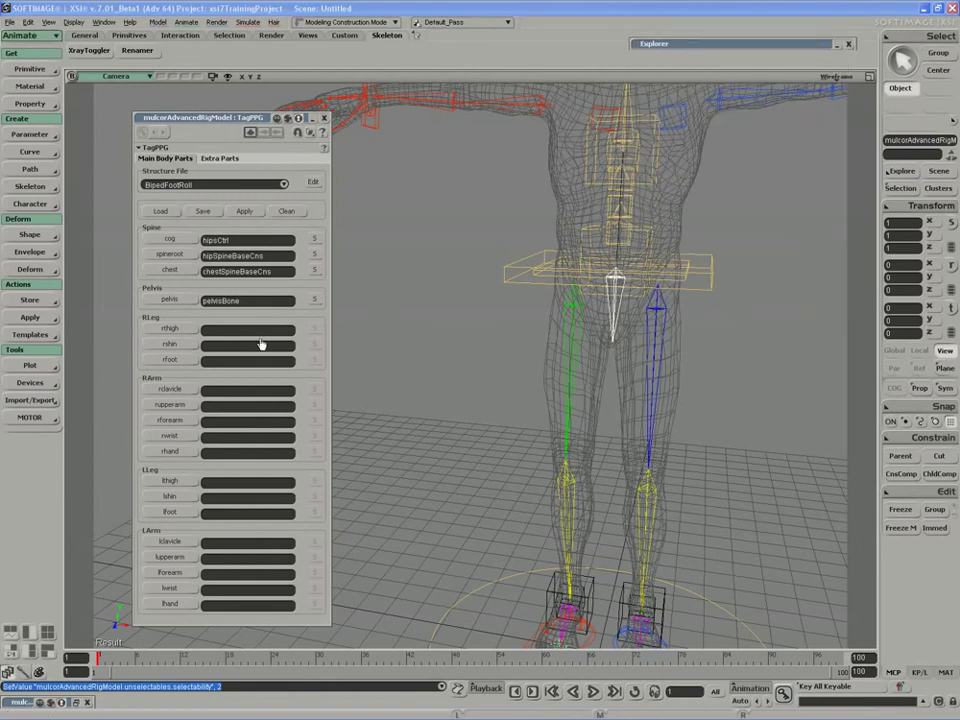
# Tag rightThighBone as rthigh, with leftThighBone filled in for lthigh.
pyautogui.click(170, 330)
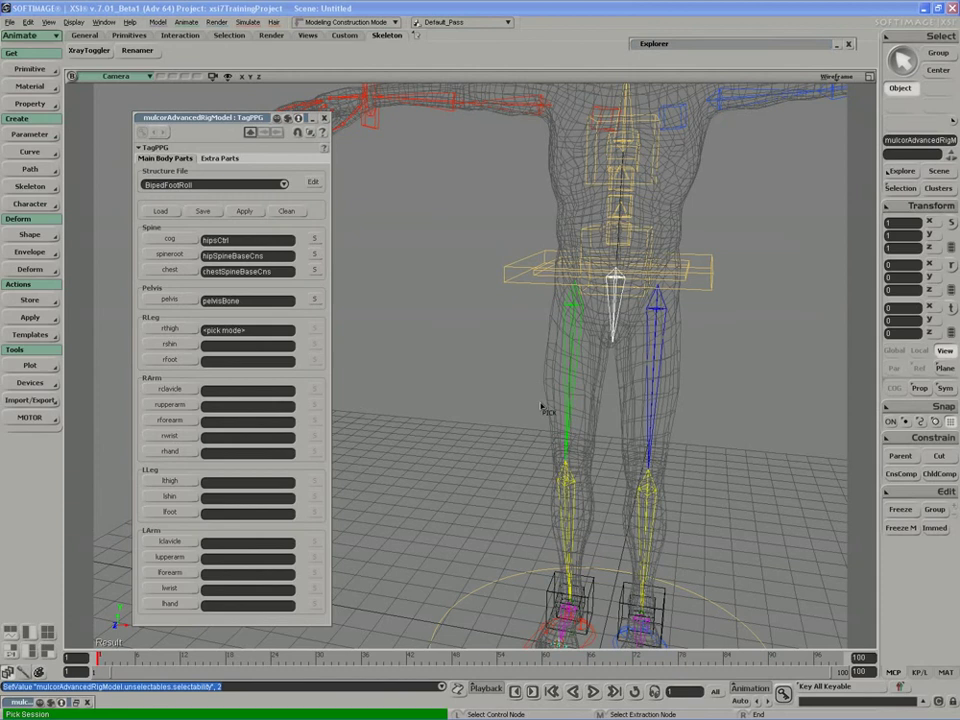
pyautogui.click(575, 393)
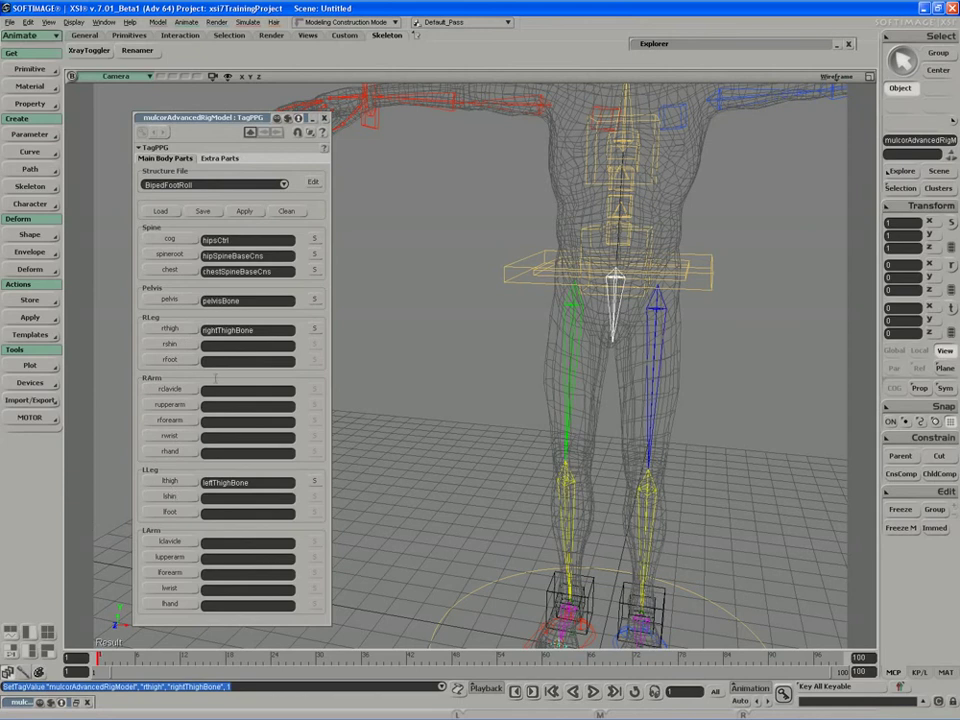
# Clear the rthigh and lthigh tags of the right and left legs.
pyautogui.doubleClick(233, 330)
pyautogui.press('BackSpace')
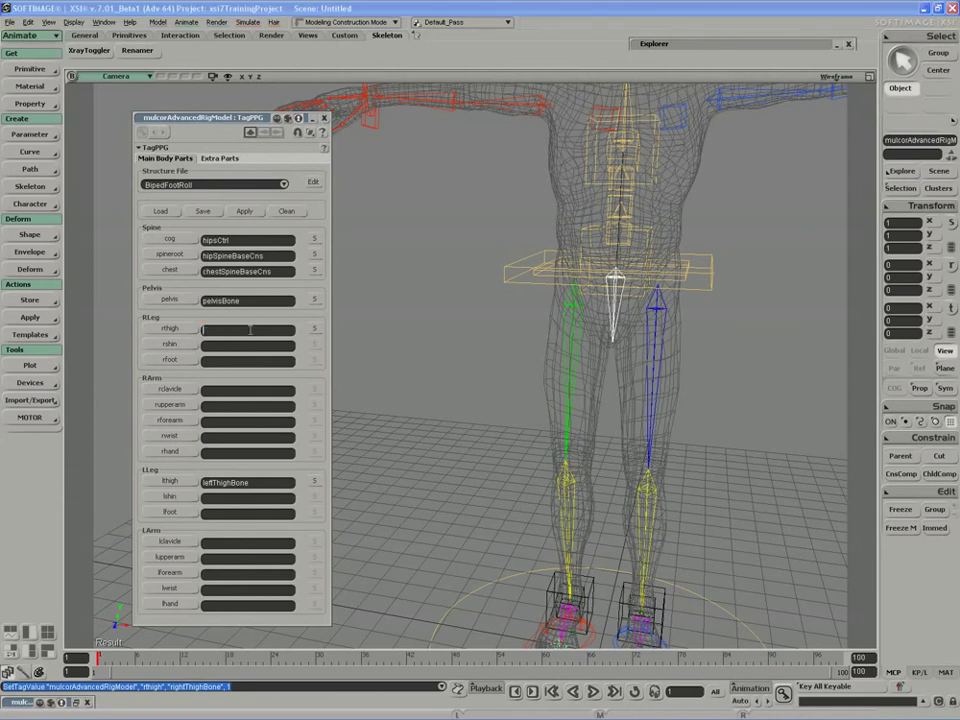
pyautogui.press('Return')
pyautogui.click(257, 483)
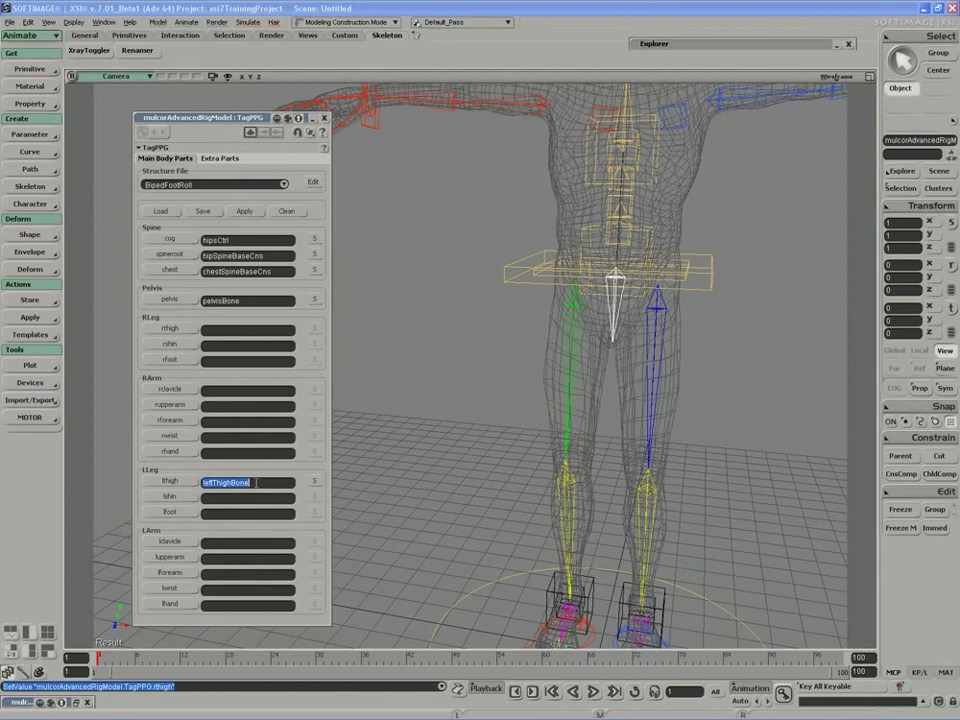
pyautogui.press('BackSpace')
# Tag rightThighBone as rthigh and rightShinBone as rshin, with the matching left-leg bones filled in.
pyautogui.click(180, 331)
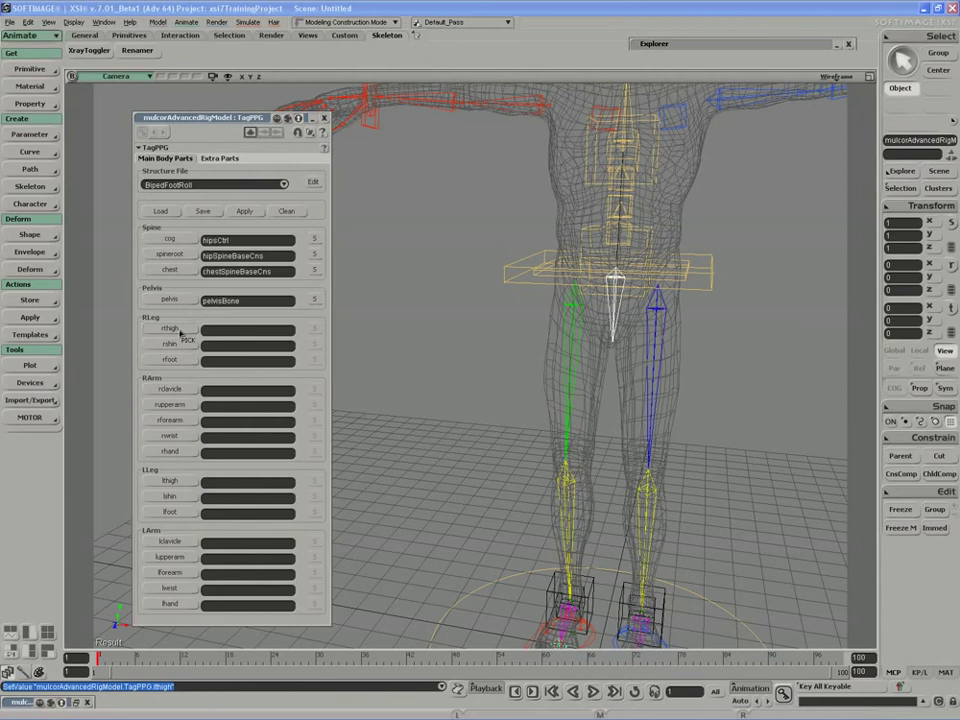
pyautogui.click(568, 393)
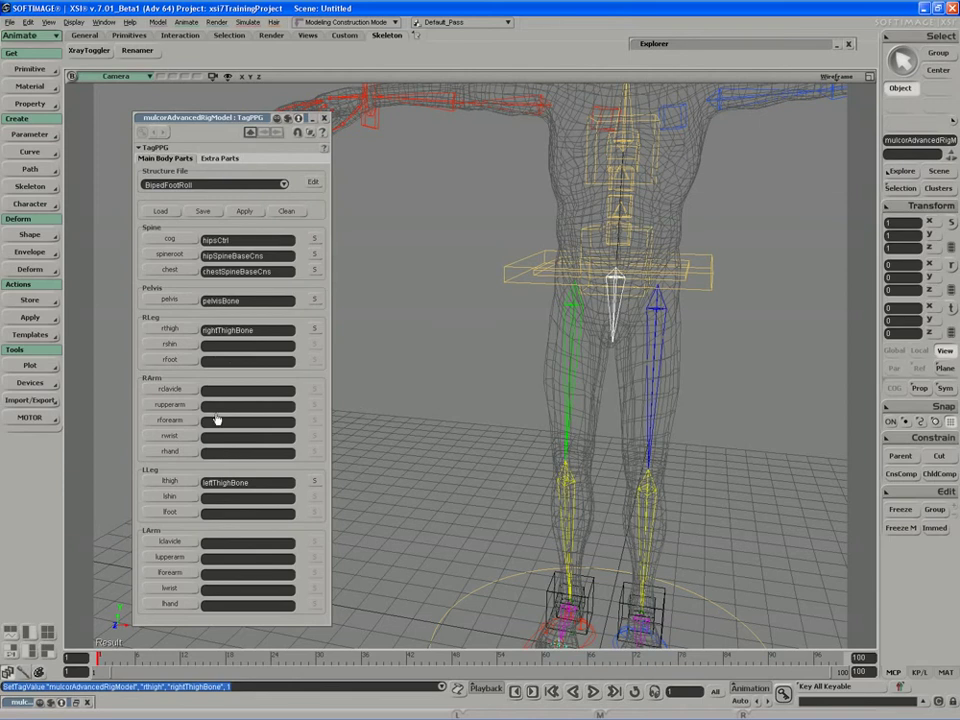
pyautogui.click(178, 348)
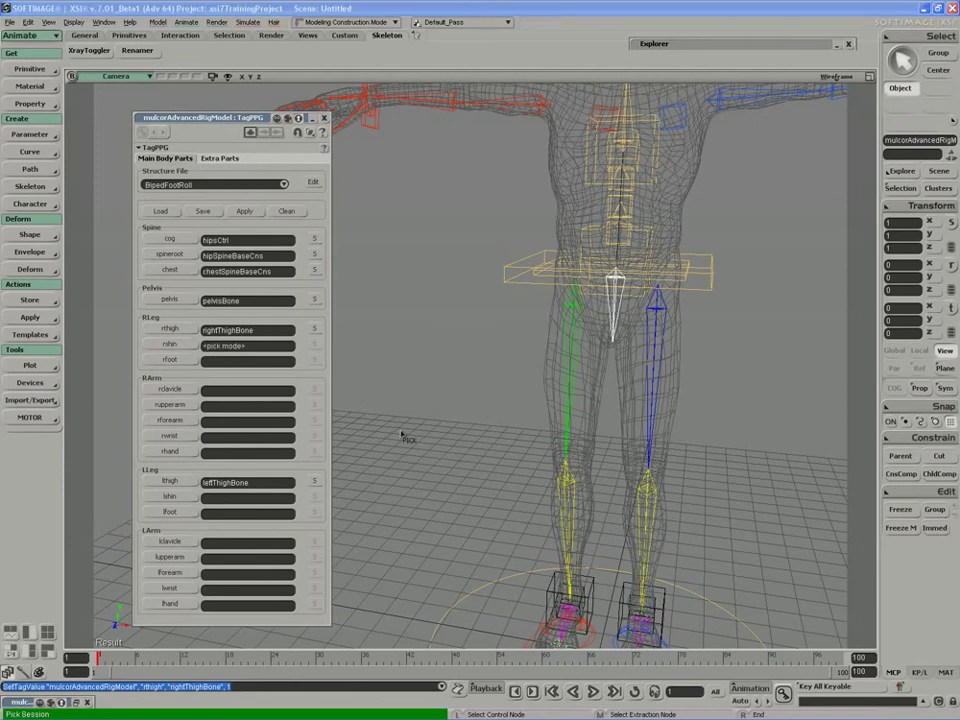
pyautogui.click(570, 510)
# Try moving the right foot control rightFootCtrl to test its effect on the leg, and undo the move.
pyautogui.press('s')
pyautogui.moveTo(470, 519); pyautogui.dragTo(454, 390)
pyautogui.moveTo(454, 390); pyautogui.dragTo(467, 407, button='right')
pyautogui.moveTo(467, 407); pyautogui.dragTo(420, 400, button='middle')
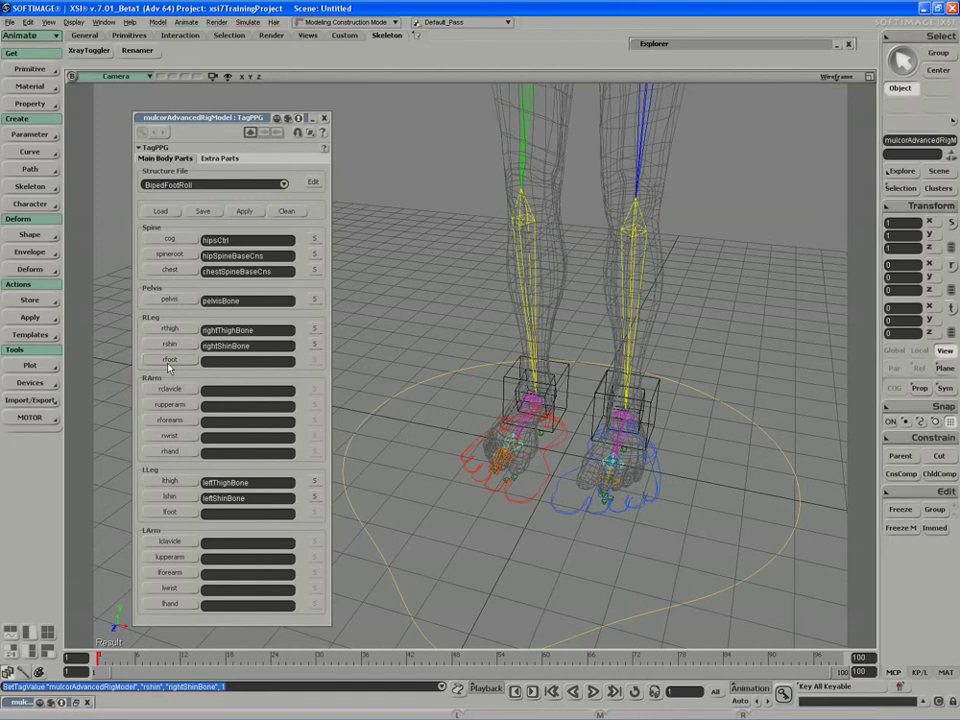
pyautogui.click(520, 509)
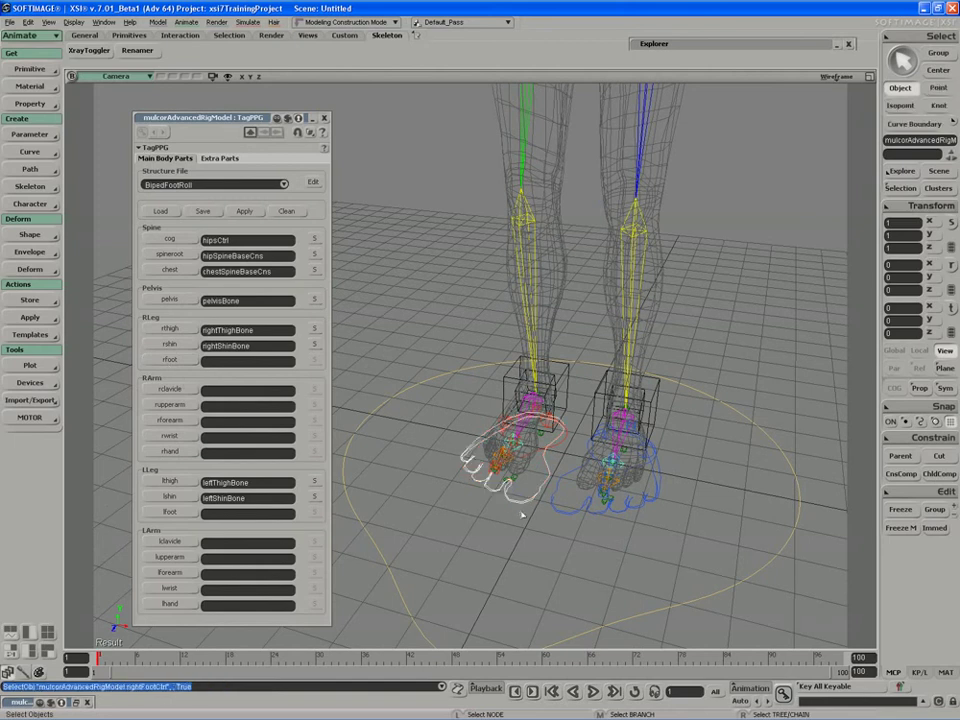
pyautogui.press('v')
pyautogui.moveTo(530, 434); pyautogui.dragTo(484, 405)
pyautogui.hotkey('ctrl', 'z')
pyautogui.press('space')
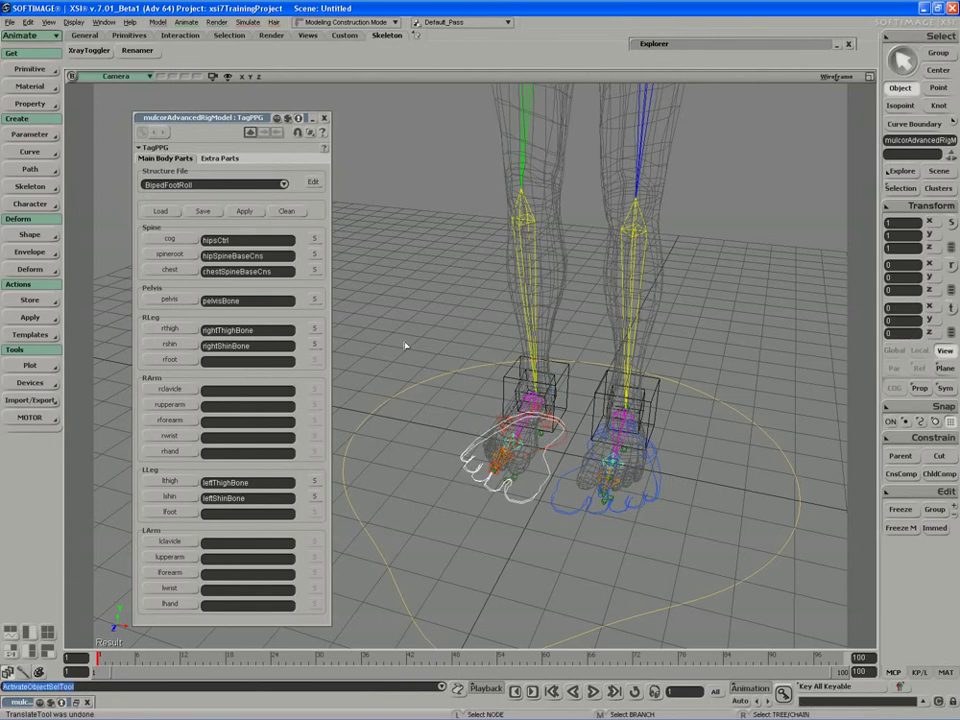
# Clear the selection and tag rightFootCtrl as rfoot.
pyautogui.click(405, 345)
pyautogui.click(182, 361)
pyautogui.click(518, 510)
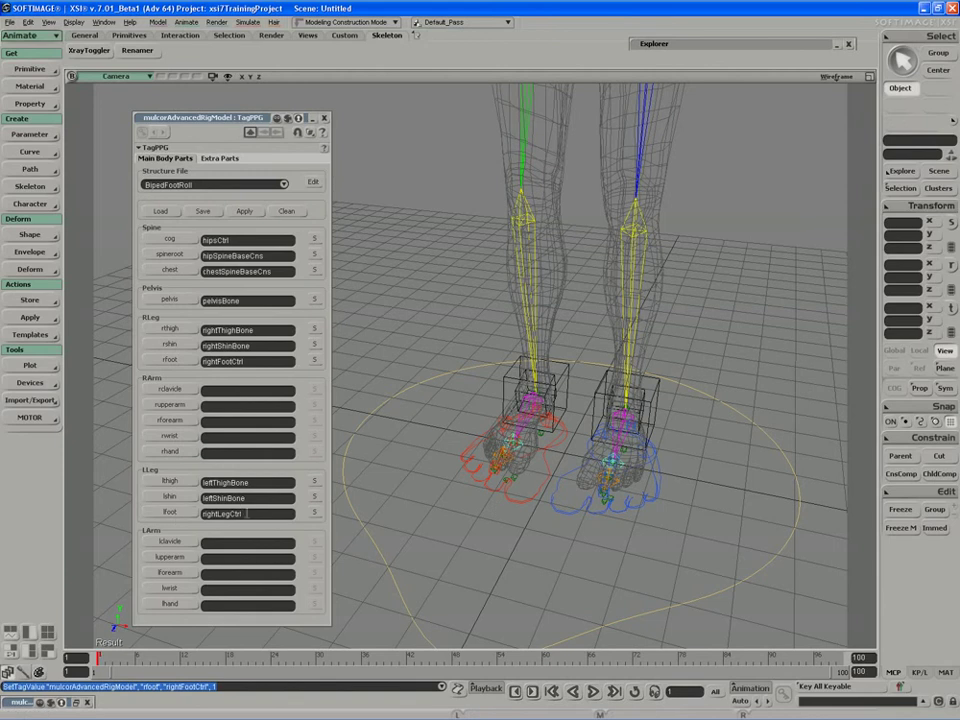
# Clear the incorrect rightLegCtrl entry from the lfoot tag and tag leftFootCtrl as lfoot instead.
pyautogui.click(602, 420)
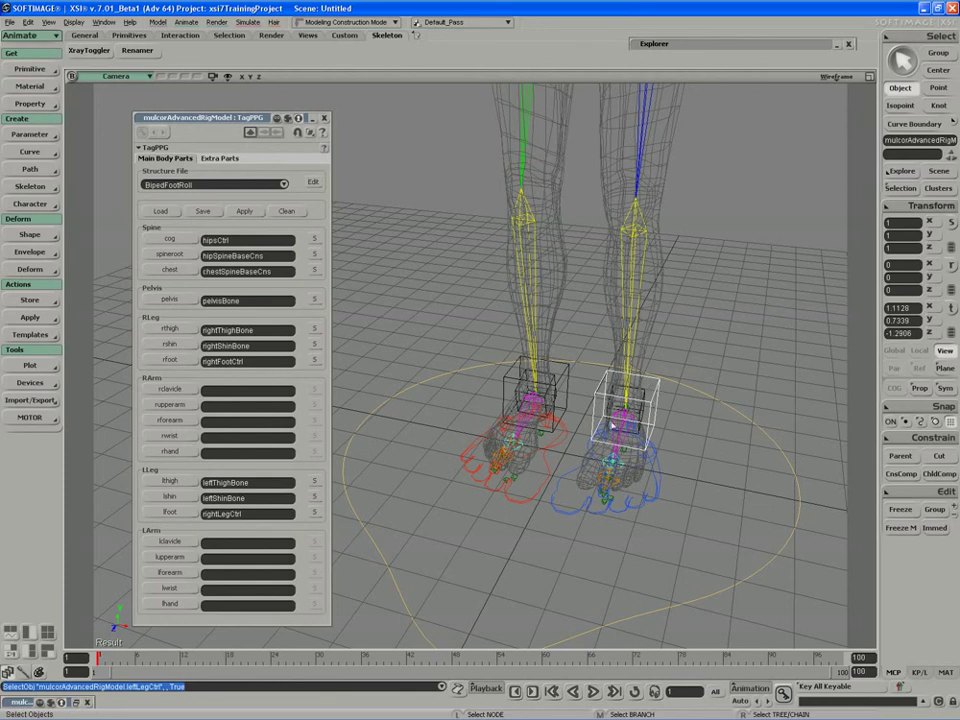
pyautogui.click(441, 489)
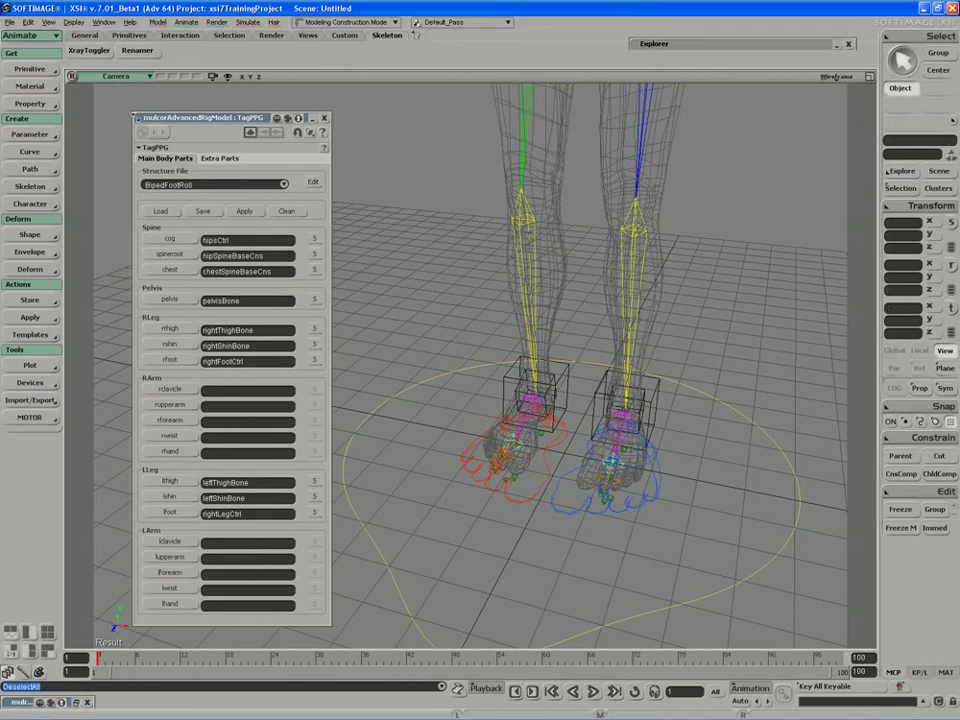
pyautogui.doubleClick(240, 513)
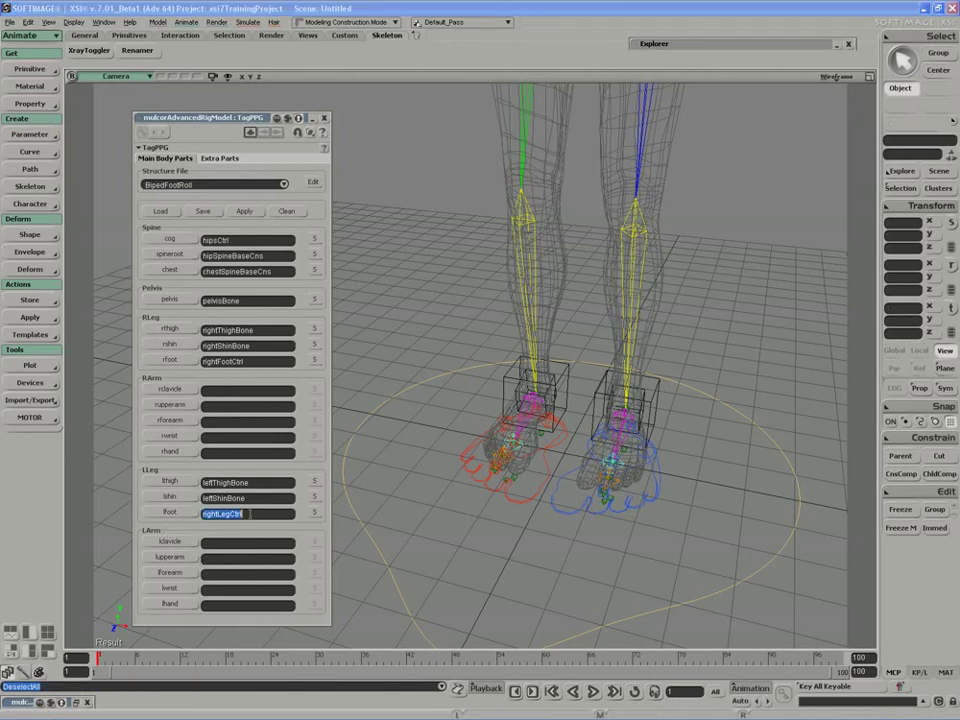
pyautogui.press('BackSpace')
pyautogui.press('Return')
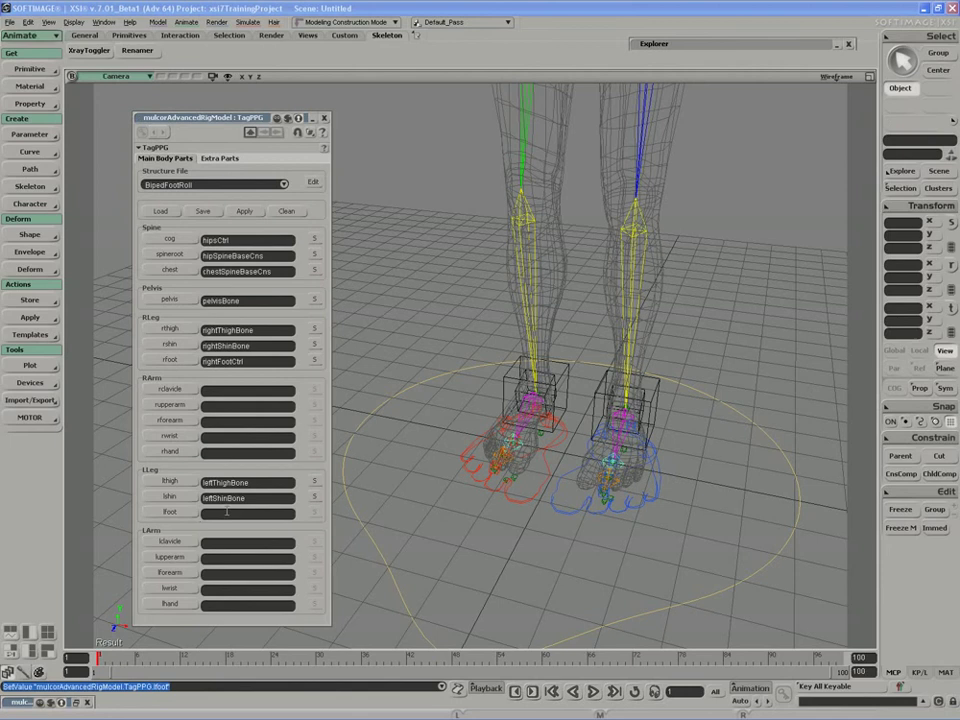
pyautogui.click(170, 512)
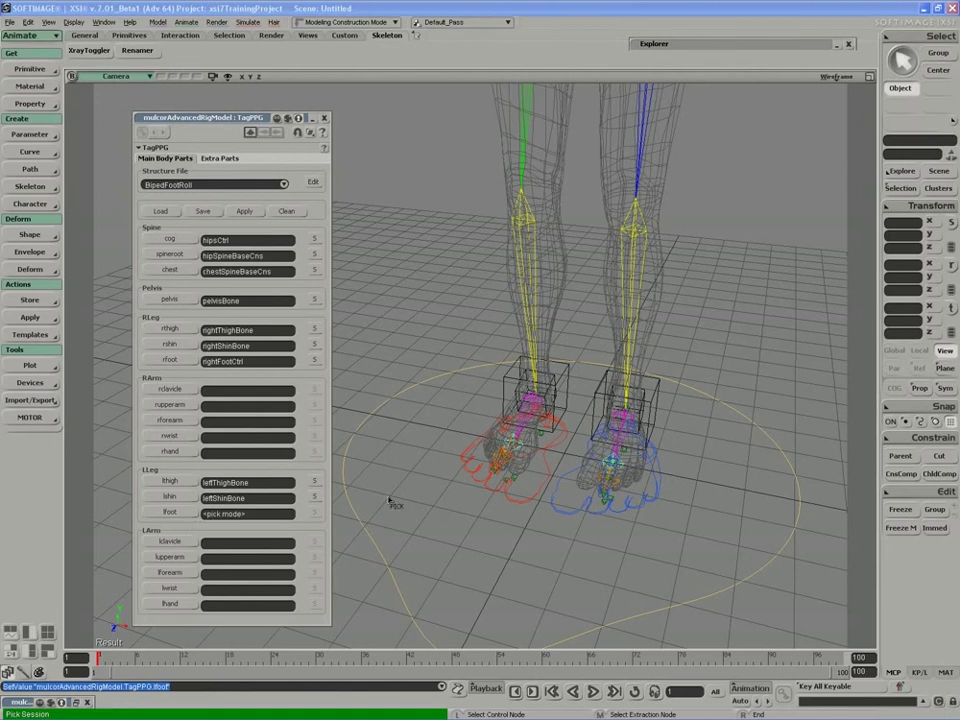
pyautogui.click(568, 486)
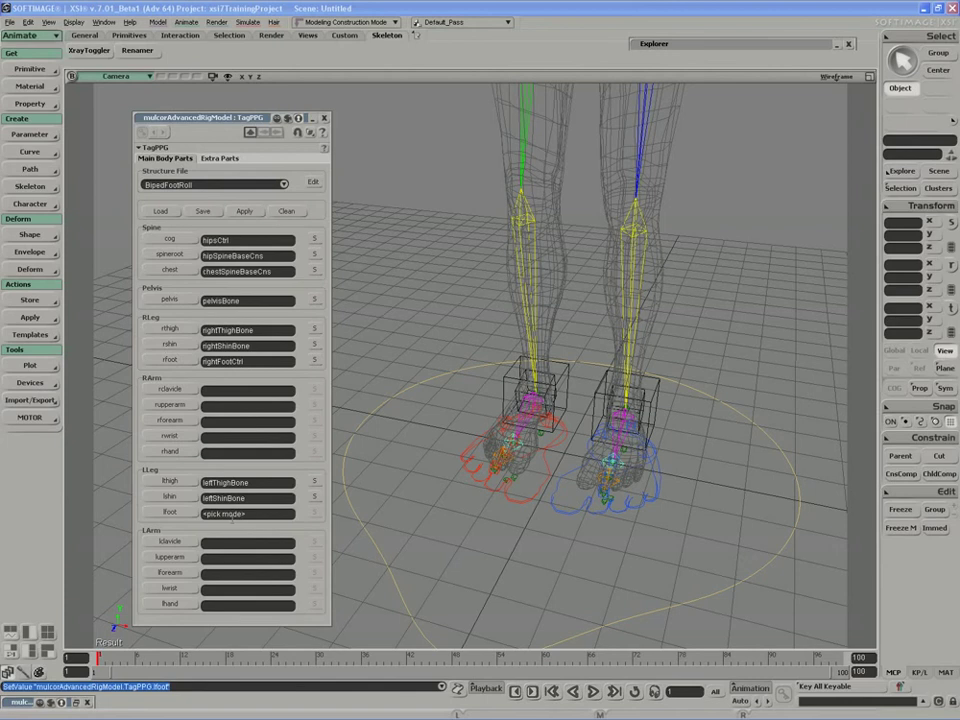
pyautogui.click(170, 512)
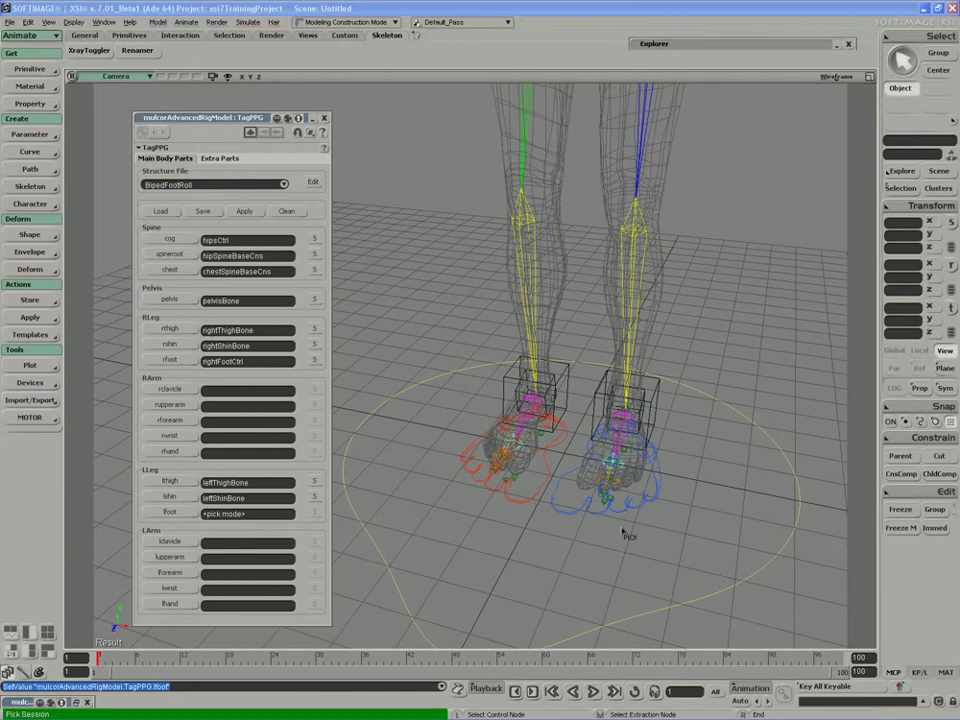
pyautogui.click(570, 530)
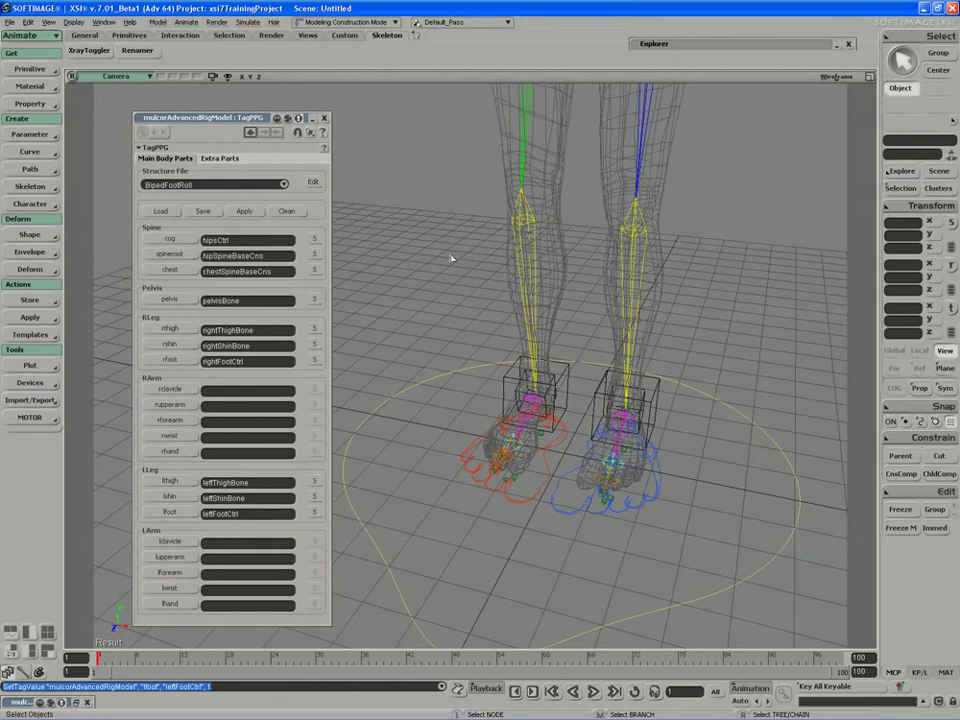
# Tag rightShoulderBone as rclavicle, with leftShoulderBone filled in for lclavicle.
pyautogui.press('s')
pyautogui.moveTo(436, 200); pyautogui.dragTo(440, 436)
pyautogui.moveTo(440, 436); pyautogui.dragTo(484, 437, button='middle')
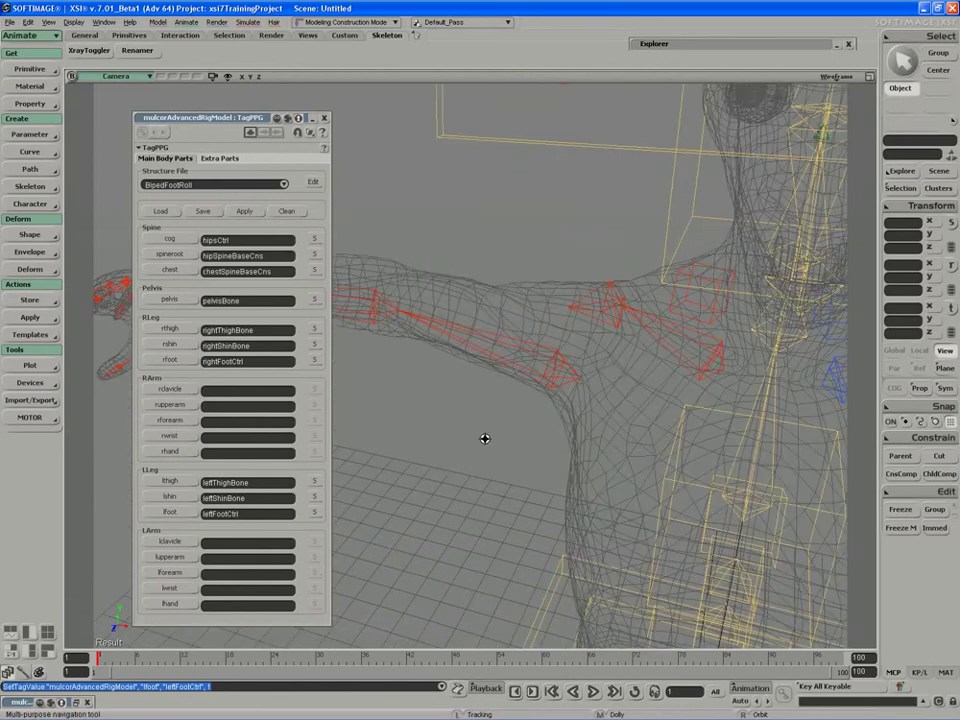
pyautogui.moveTo(484, 437); pyautogui.dragTo(414, 401)
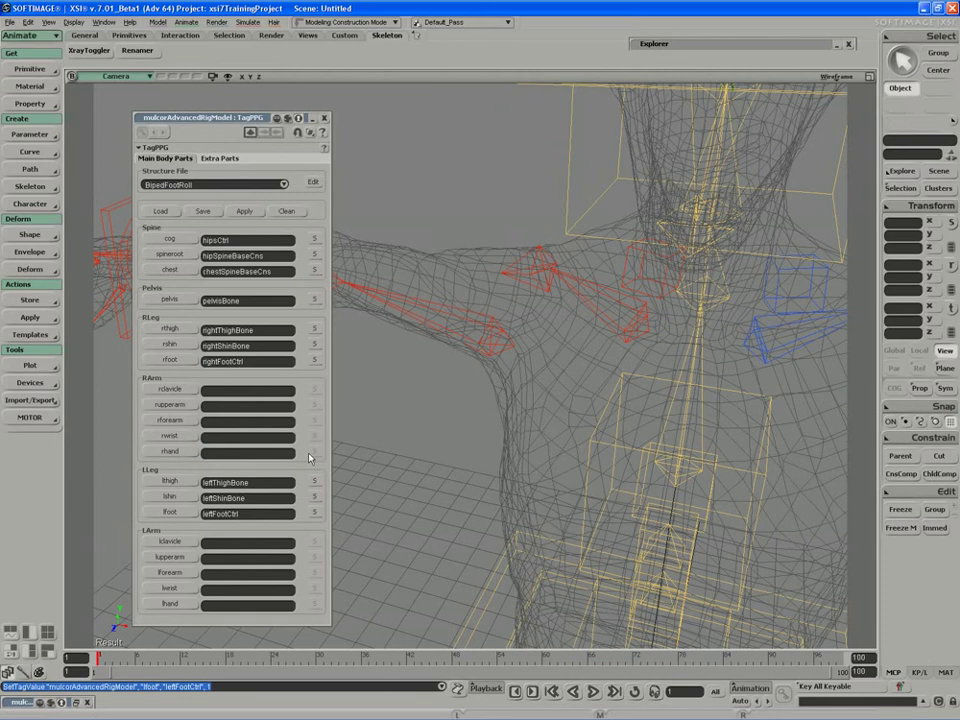
pyautogui.click(175, 390)
pyautogui.click(607, 297)
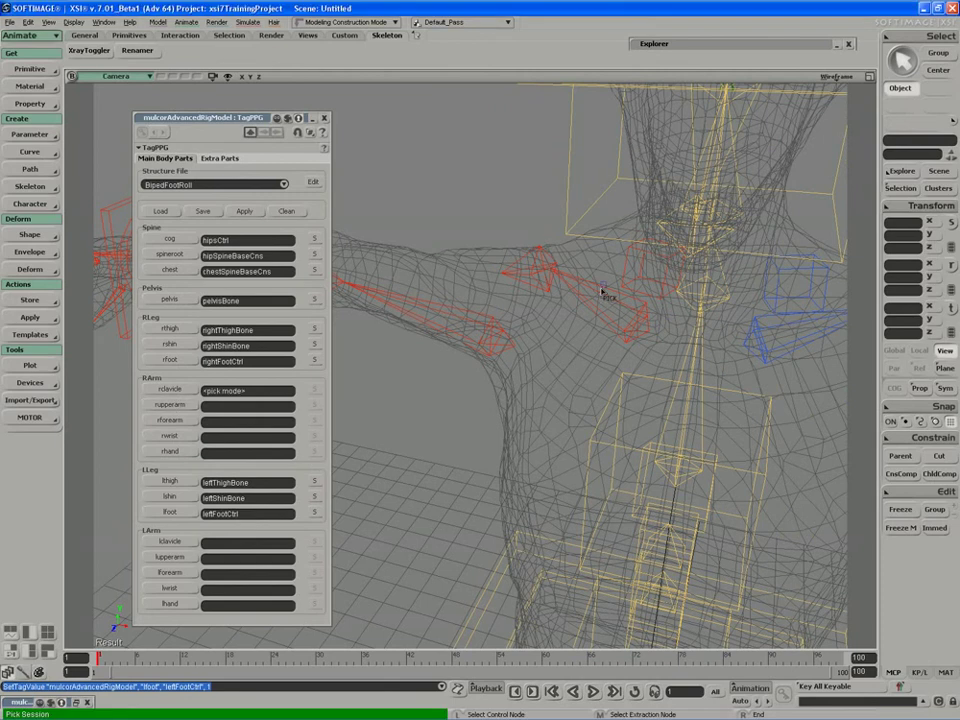
# Tag rightBicepBone as rupperarm and rightForearmbone as rforearm, with the matching left-arm bones filled in.
pyautogui.click(170, 404)
pyautogui.click(452, 332)
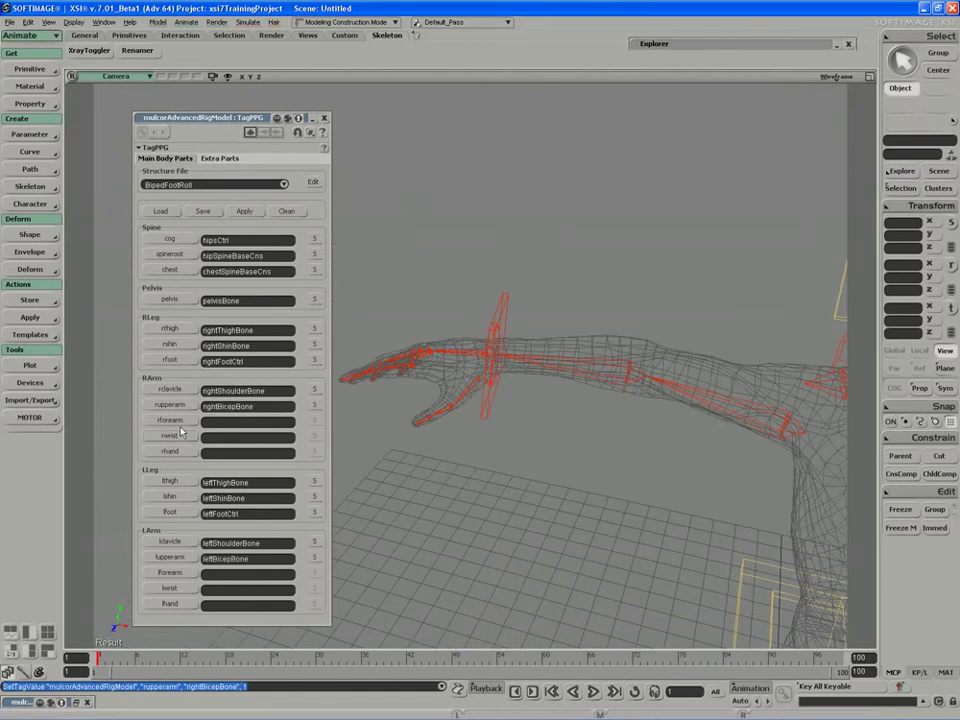
pyautogui.click(181, 431)
pyautogui.click(551, 386)
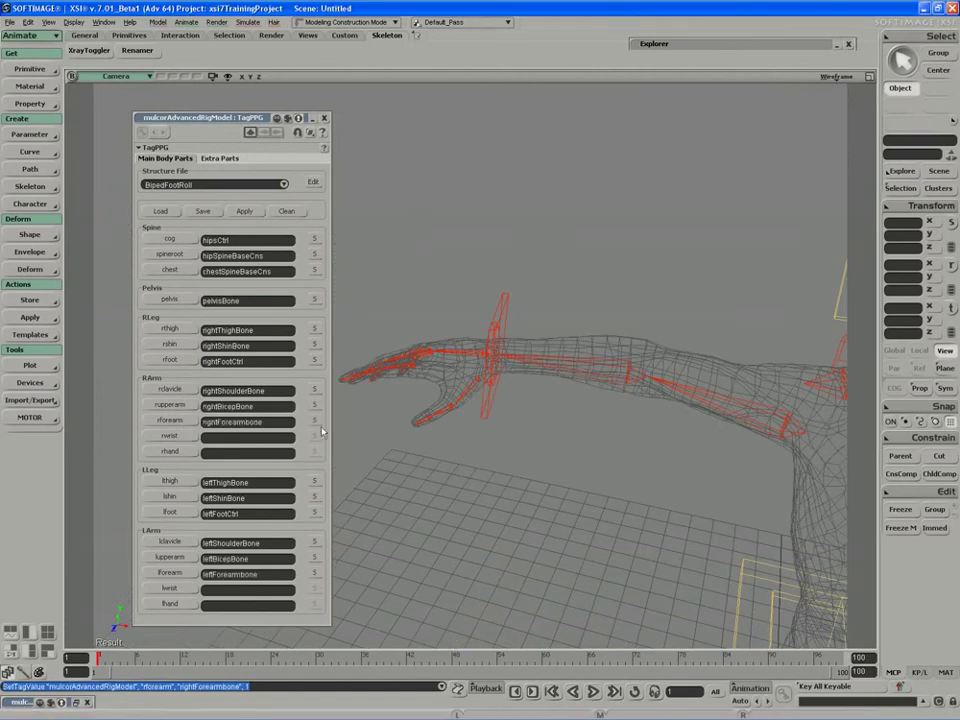
# Tag rightArmEff as rwrist and rightPalmBone as rhand, with leftArmEff and leftPalmBone filled in for the left arm.
pyautogui.click(170, 437)
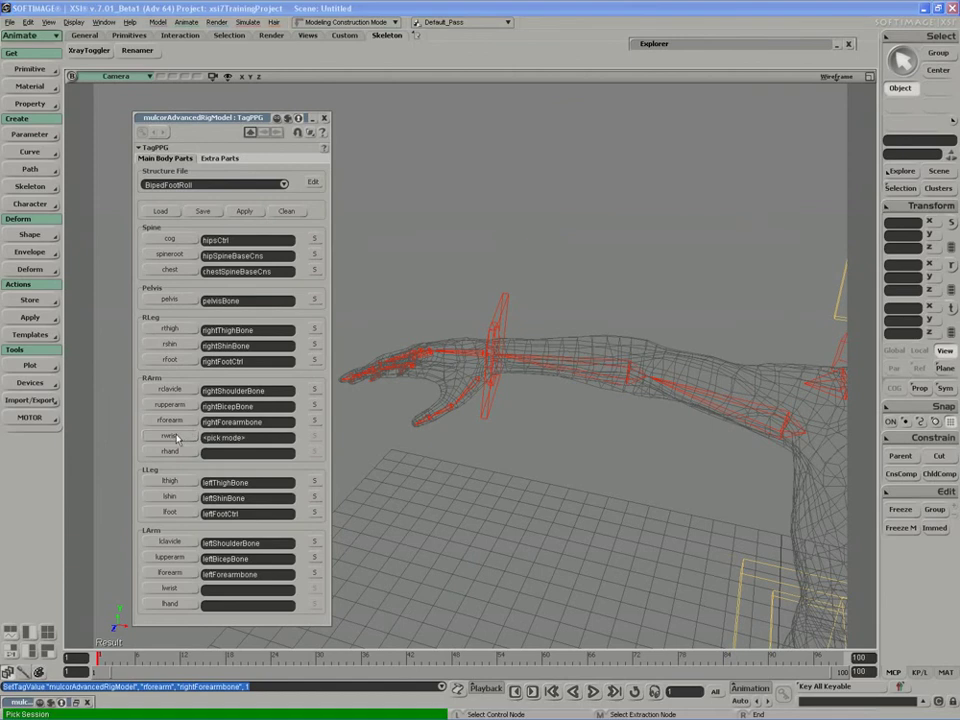
pyautogui.click(500, 410)
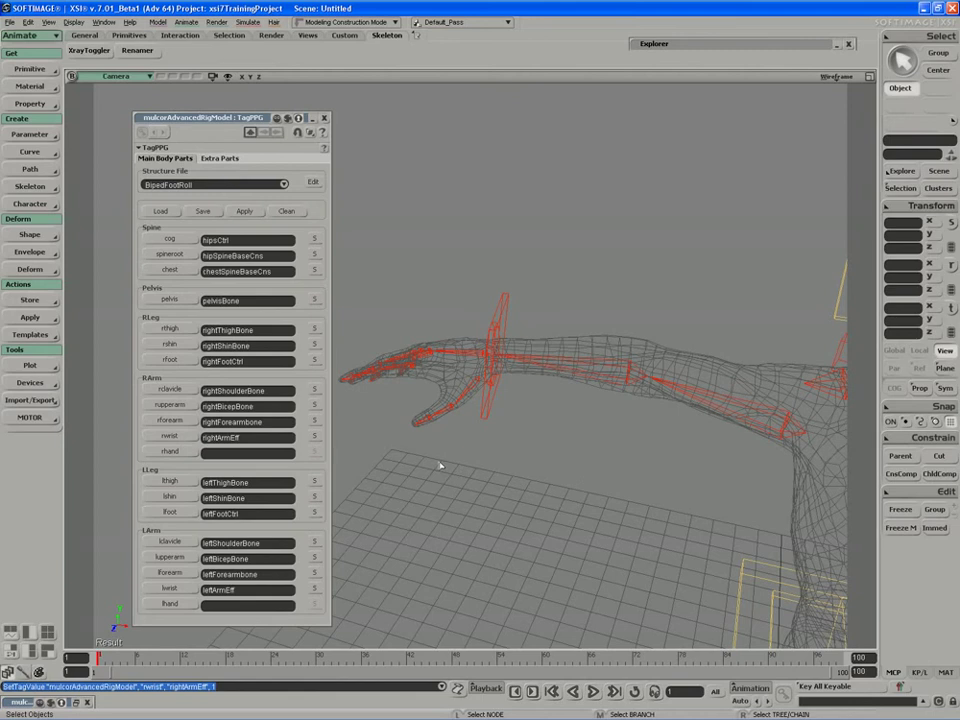
pyautogui.click(168, 452)
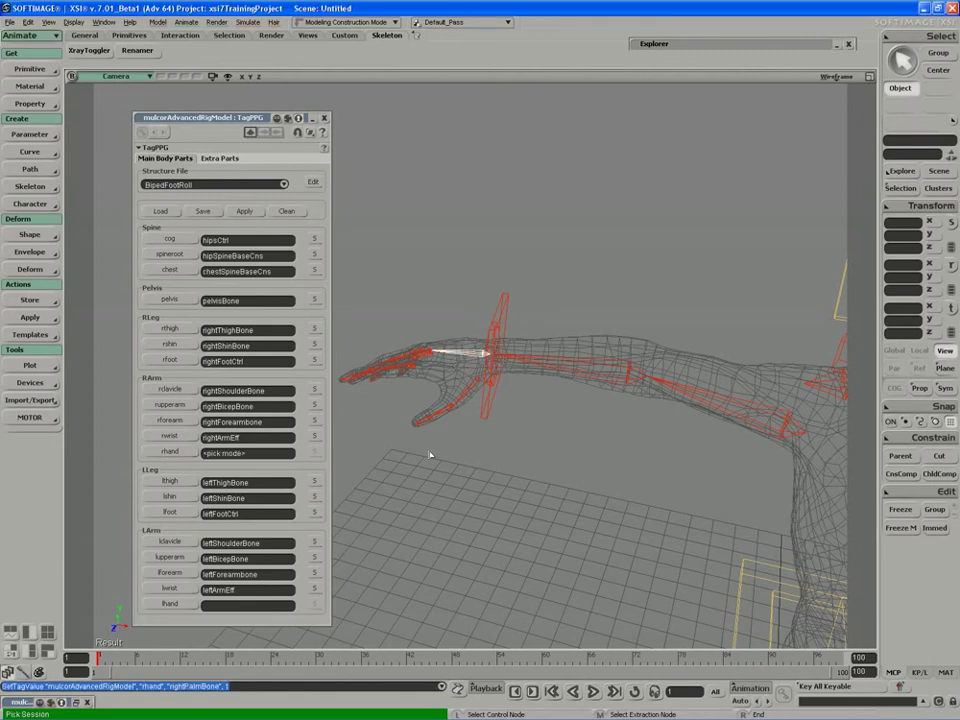
pyautogui.click(460, 360)
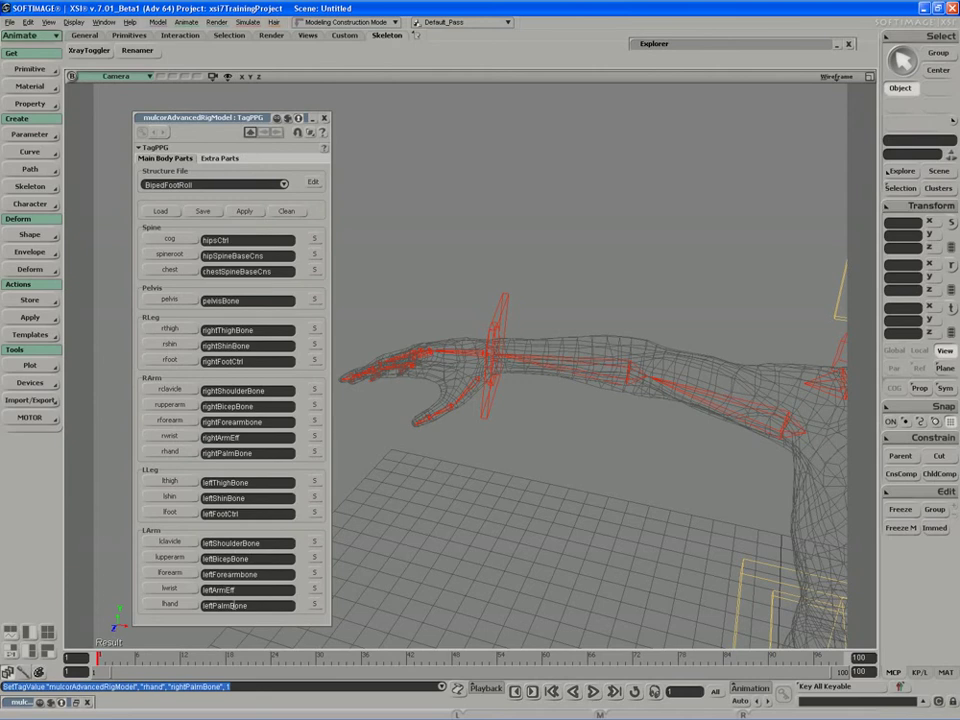
# Check the main body part tags by selecting the tagged objects of the spine, right shin and right wrist, and clear the selection.
pyautogui.scroll(-5, 467, 583)
pyautogui.press('s')
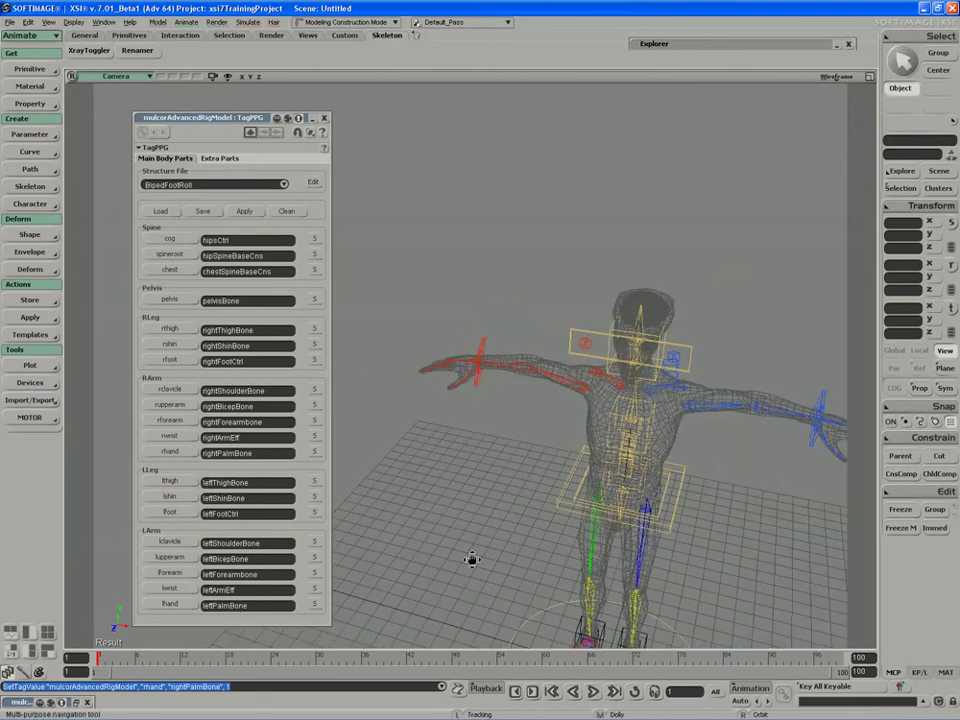
pyautogui.moveTo(471, 559); pyautogui.dragTo(453, 511)
pyautogui.moveTo(453, 511); pyautogui.dragTo(450, 480, button='right')
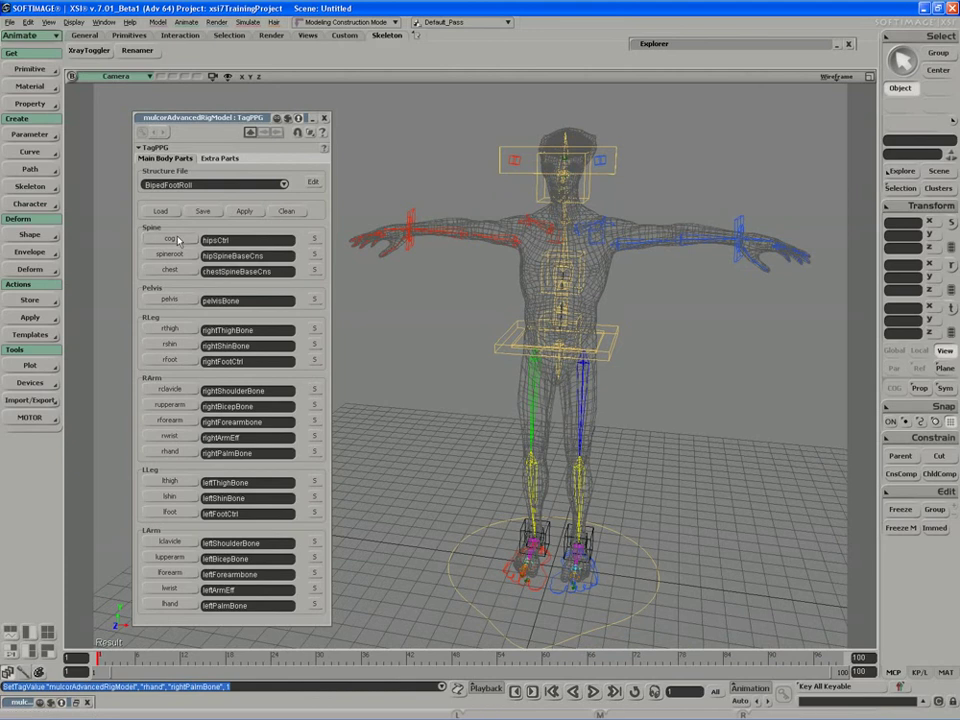
pyautogui.click(316, 245)
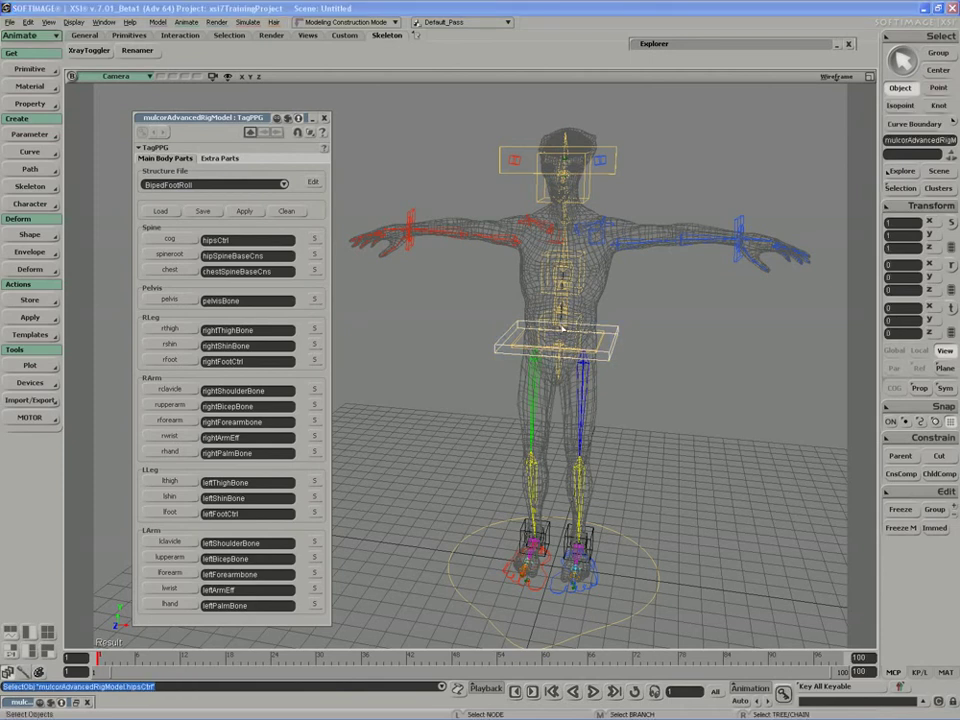
pyautogui.click(317, 271)
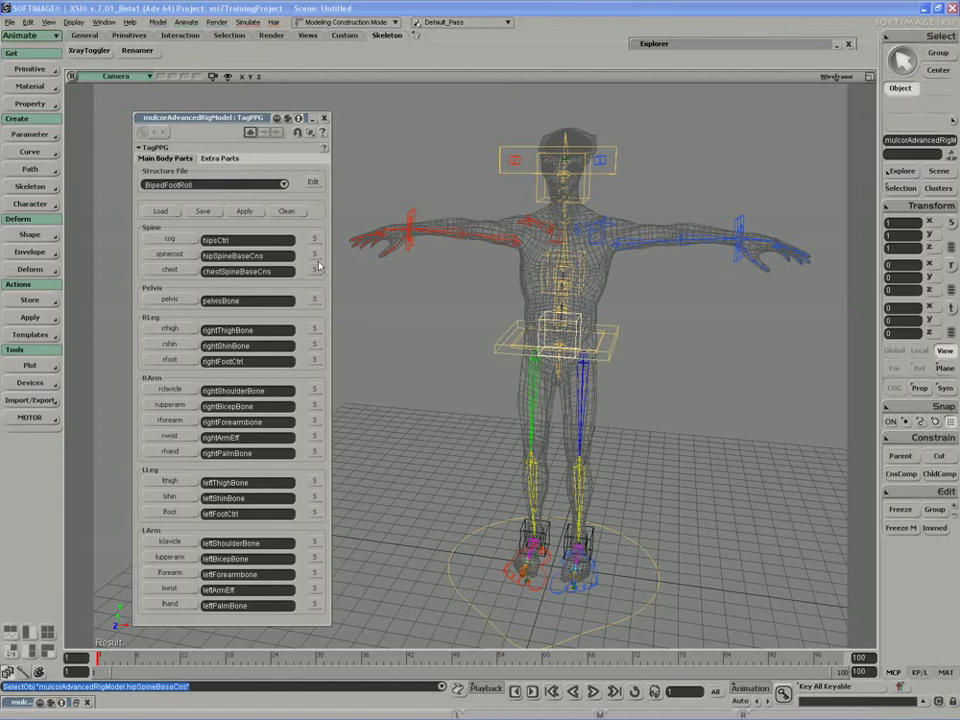
pyautogui.click(315, 345)
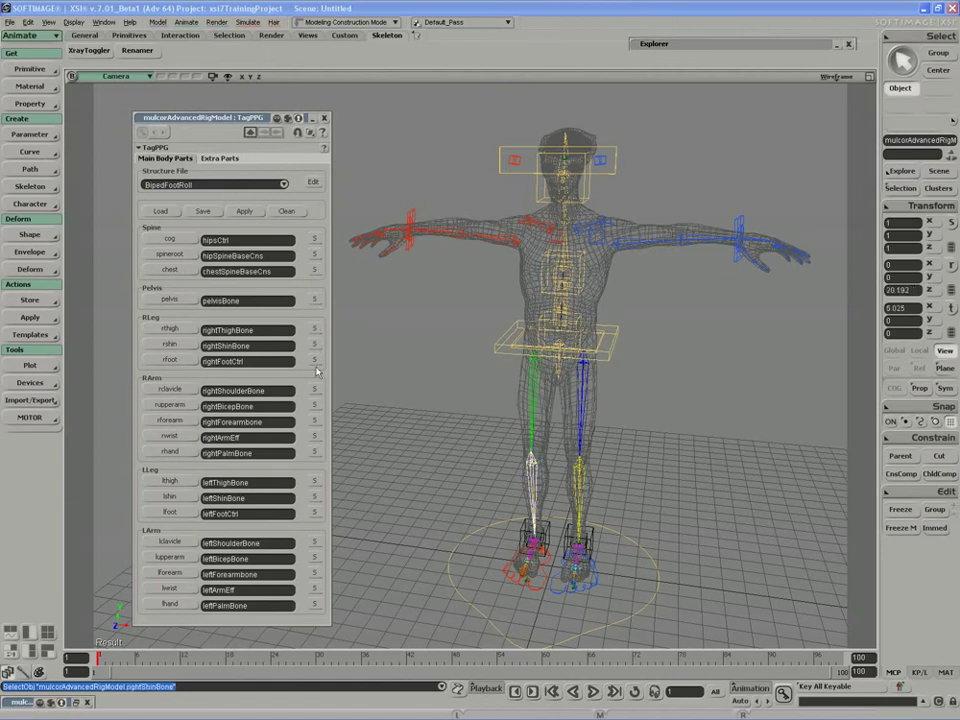
pyautogui.click(315, 437)
pyautogui.click(399, 469)
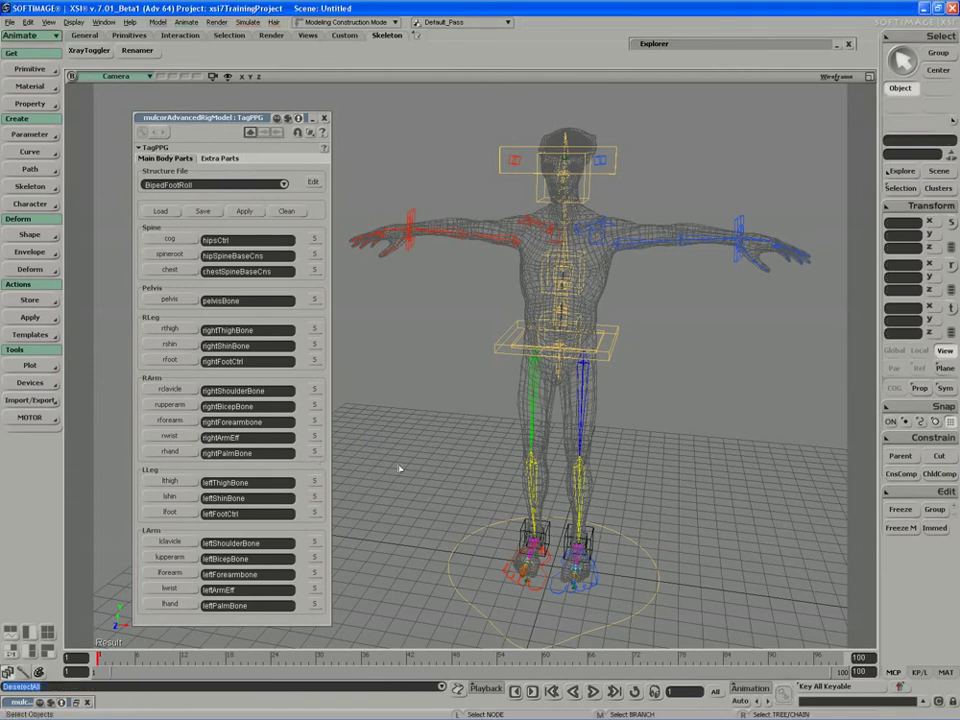
# Among the extra parts, tag leftNeckBone as neck and headDirectionBaseCns as head.
pyautogui.click(224, 158)
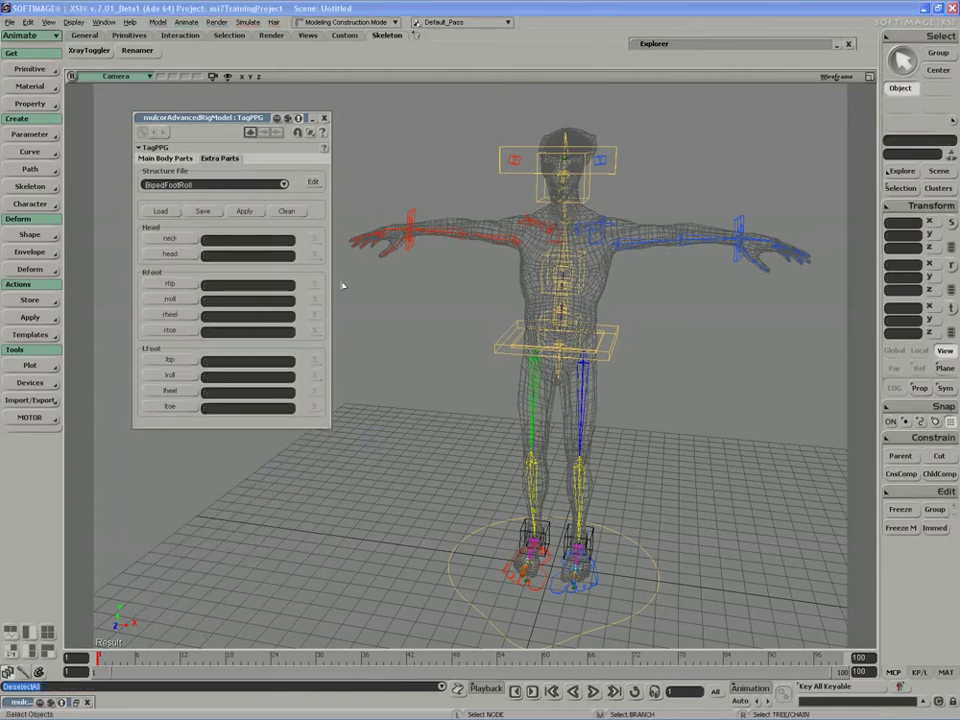
pyautogui.press('s')
pyautogui.moveTo(641, 388); pyautogui.dragTo(641, 430, button='right')
pyautogui.moveTo(641, 430); pyautogui.dragTo(491, 493, button='middle')
pyautogui.moveTo(491, 493); pyautogui.dragTo(470, 474)
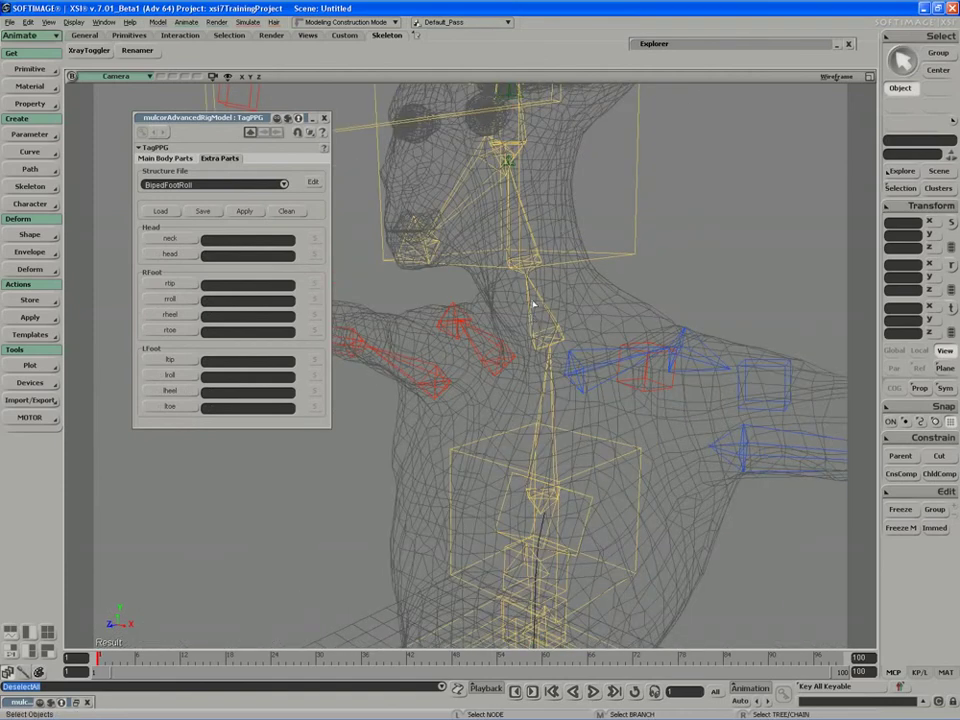
pyautogui.click(178, 239)
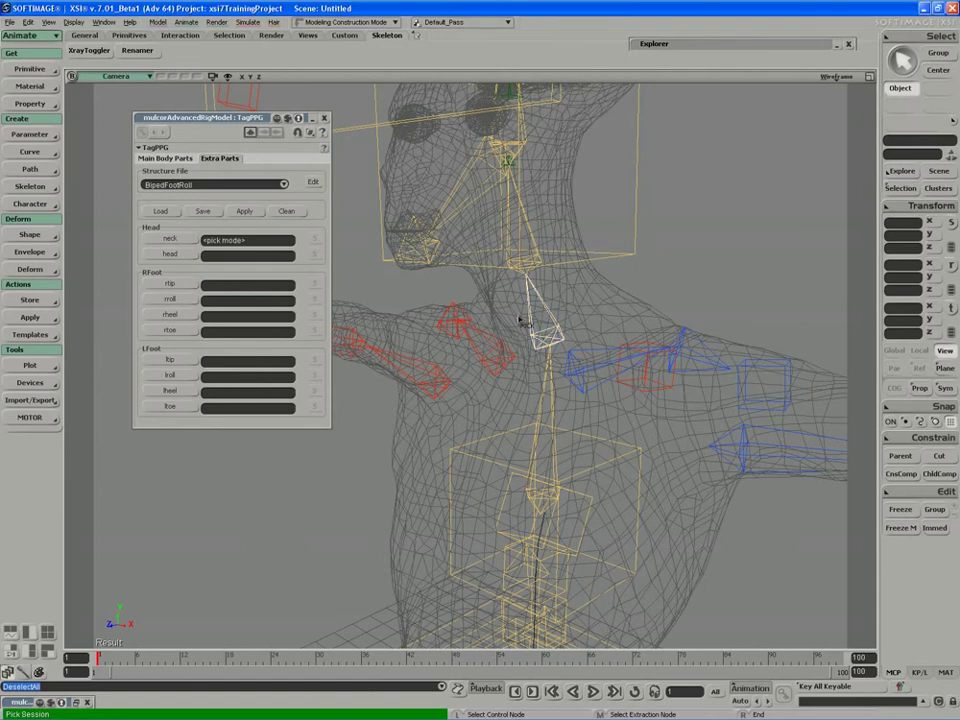
pyautogui.click(521, 324)
pyautogui.click(181, 258)
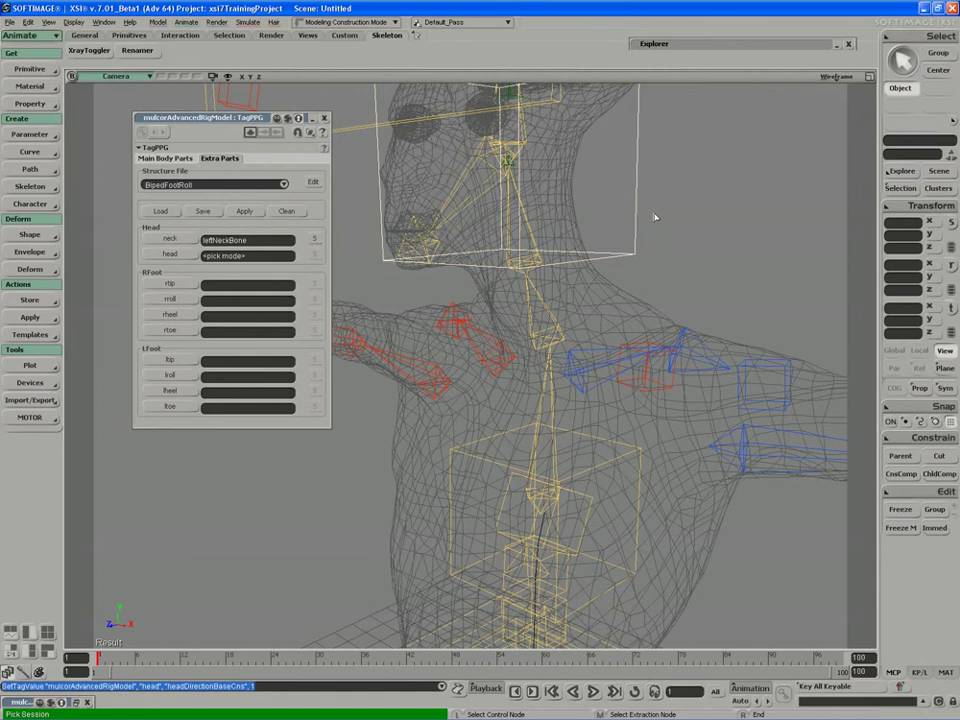
pyautogui.click(640, 218)
# Test-rotate the headDirectionBaseCns control around the head, undo the rotation and clear the selection.
pyautogui.click(636, 222)
pyautogui.press('v')
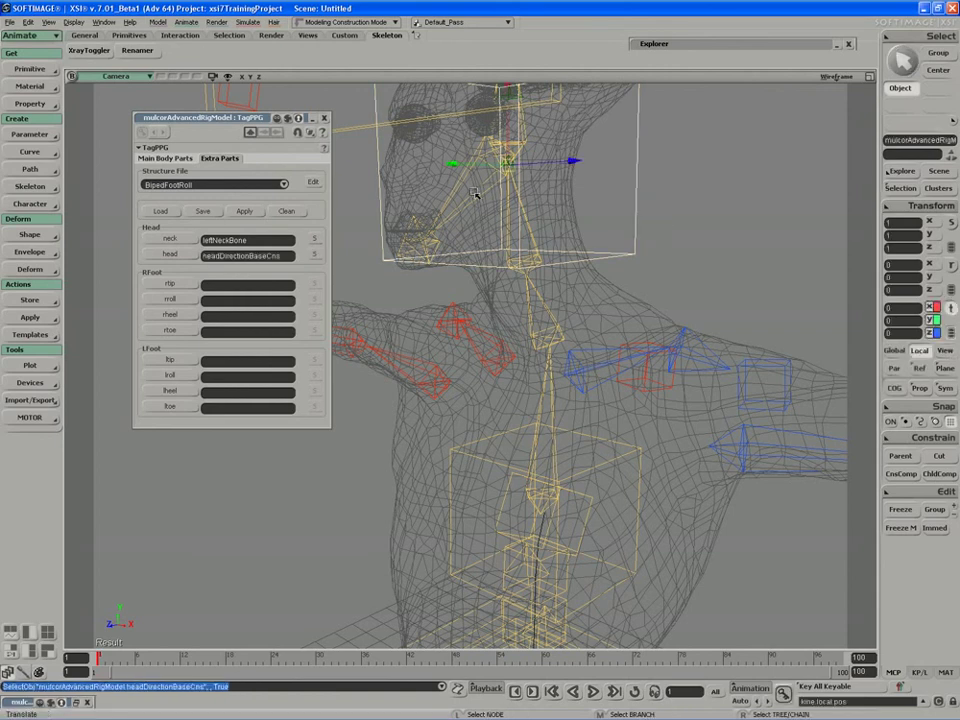
pyautogui.press('c')
pyautogui.moveTo(491, 197)
pyautogui.mouseDown()
pyautogui.moveTo(531, 184)
pyautogui.moveTo(563, 188)
pyautogui.moveTo(491, 186)
pyautogui.moveTo(507, 197)
pyautogui.mouseUp()
pyautogui.hotkey('ctrl', 'z')
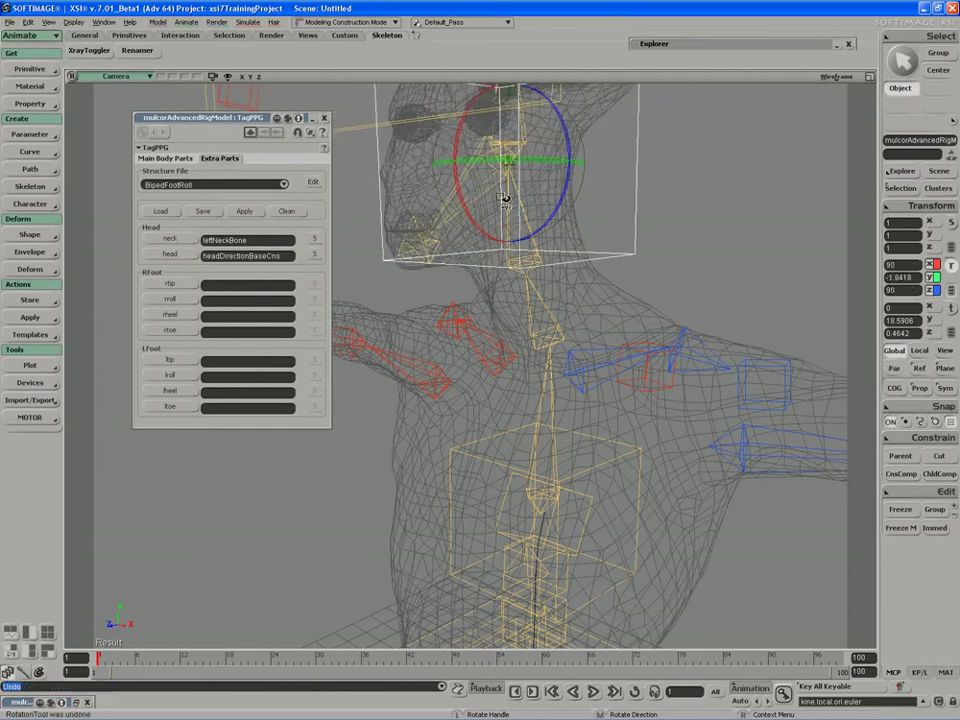
pyautogui.press('space')
pyautogui.click(380, 325)
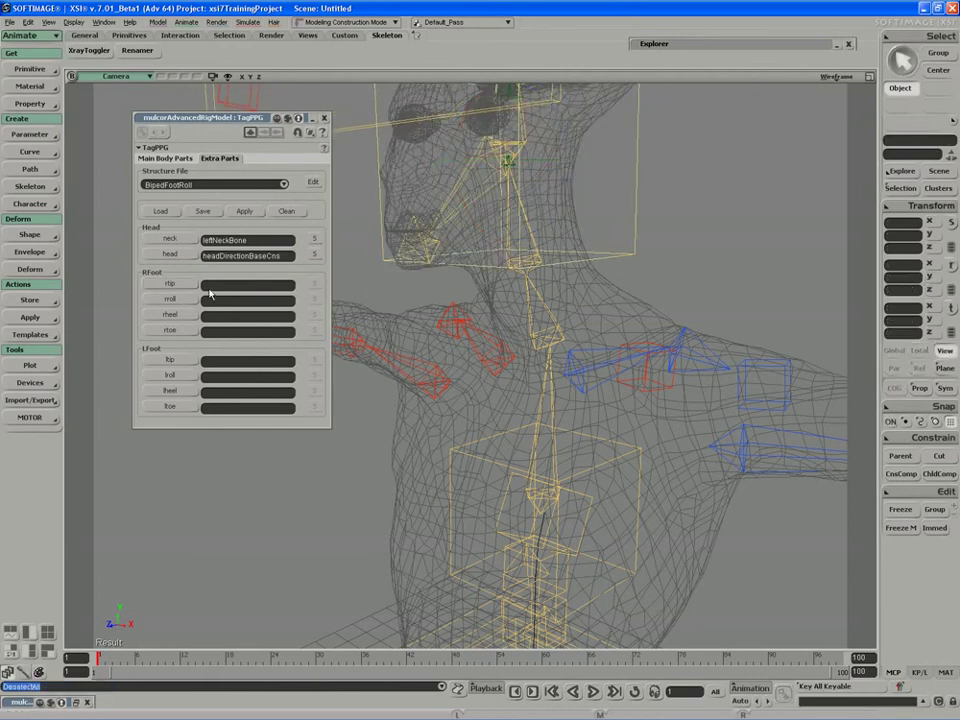
# Test-rotate the rightToeCtrl control at the tip of the right foot and undo the rotation.
pyautogui.press('s')
pyautogui.moveTo(396, 525); pyautogui.dragTo(411, 219)
pyautogui.moveTo(411, 219); pyautogui.dragTo(435, 249, button='right')
pyautogui.moveTo(435, 249); pyautogui.dragTo(431, 386, button='middle')
pyautogui.moveTo(431, 386); pyautogui.dragTo(428, 326)
pyautogui.press('space')
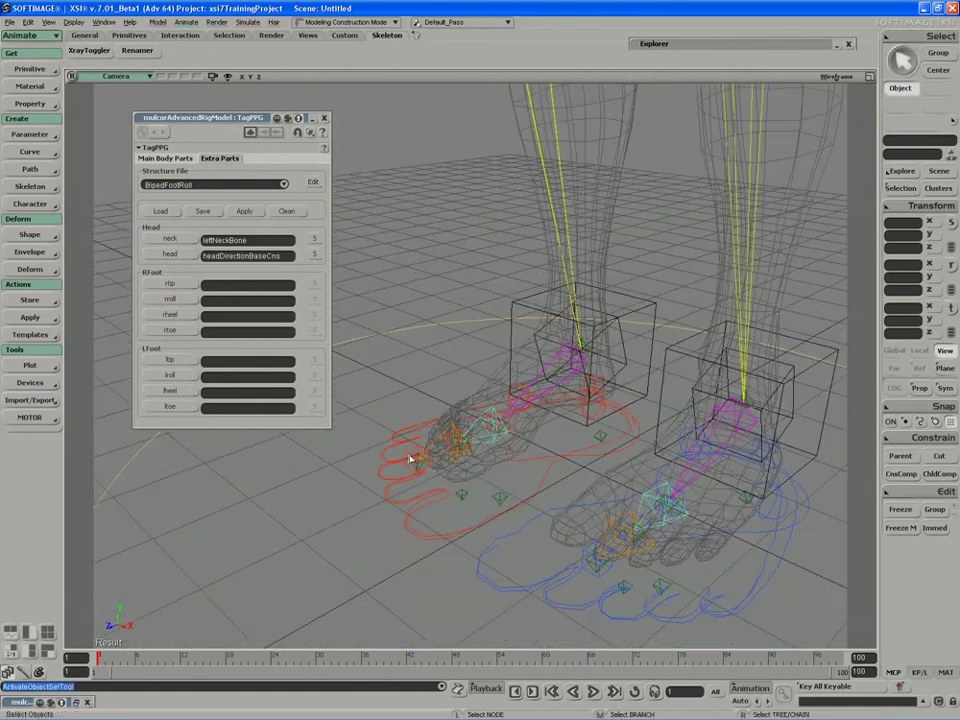
pyautogui.click(409, 459)
pyautogui.press('c')
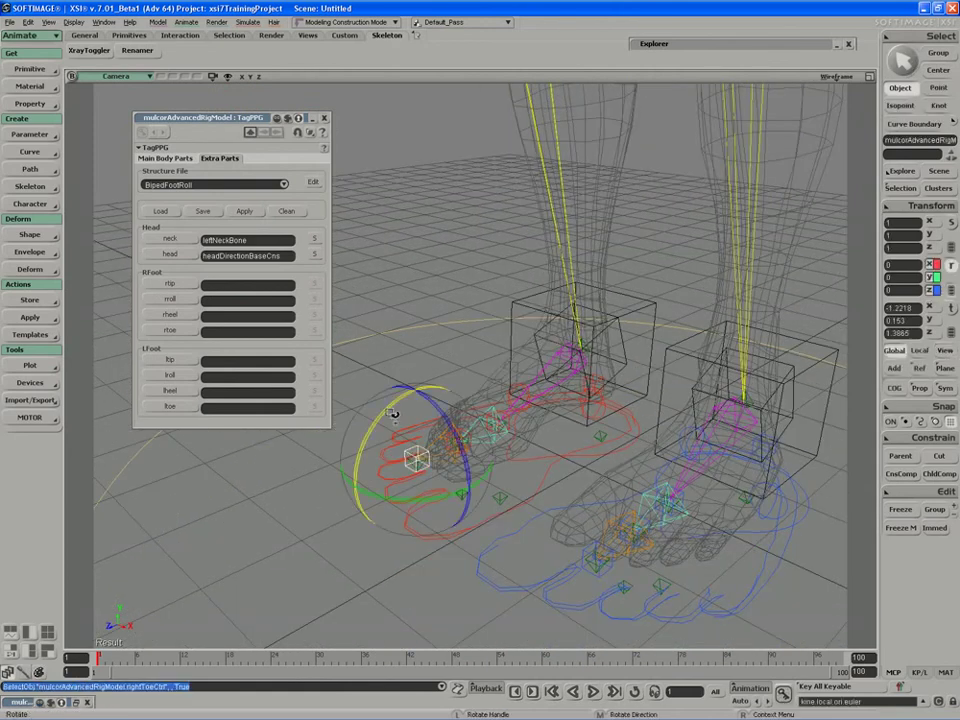
pyautogui.moveTo(392, 408); pyautogui.dragTo(358, 441)
pyautogui.hotkey('ctrl', 'z')
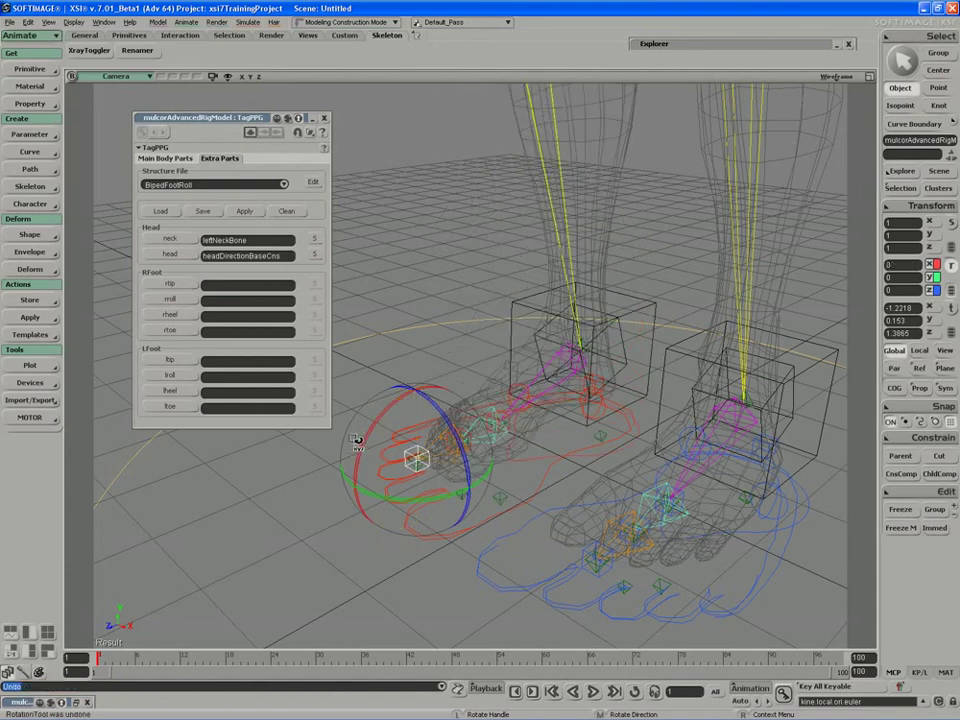
pyautogui.press('space')
# Tag rightToeCtrl as rtip and replace the automatically filled ltip entry with leftToeCtrl.
pyautogui.click(170, 284)
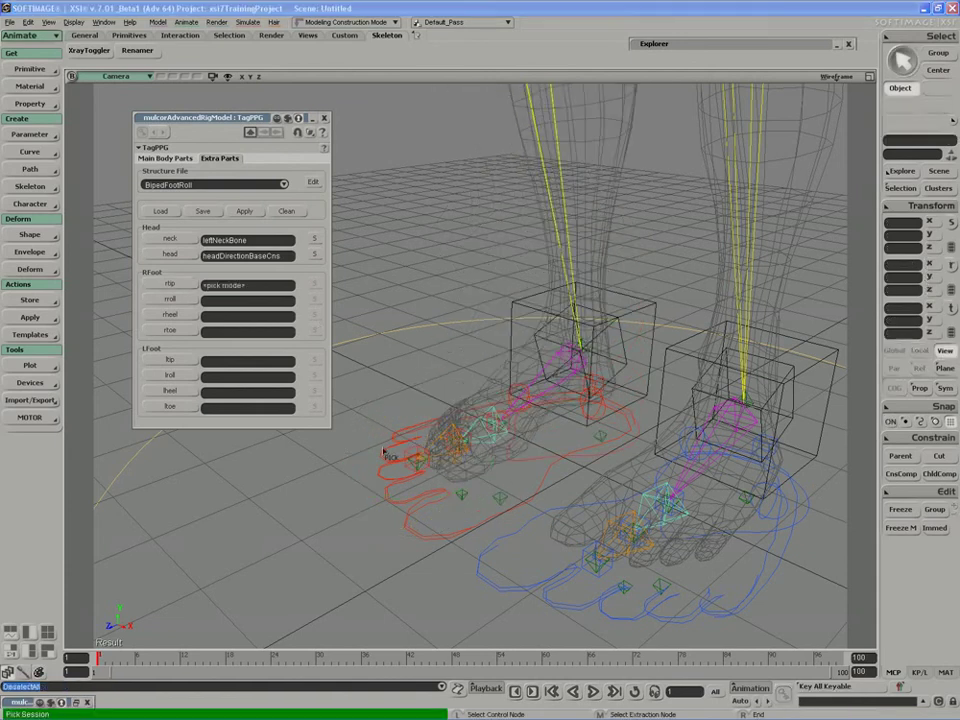
pyautogui.click(410, 456)
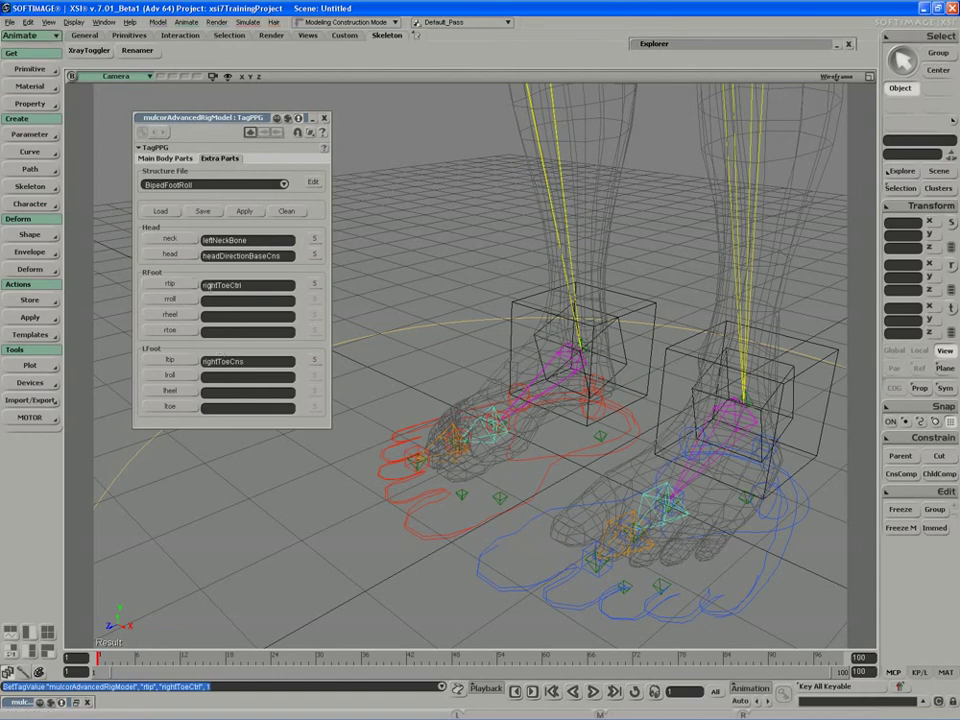
pyautogui.doubleClick(229, 361)
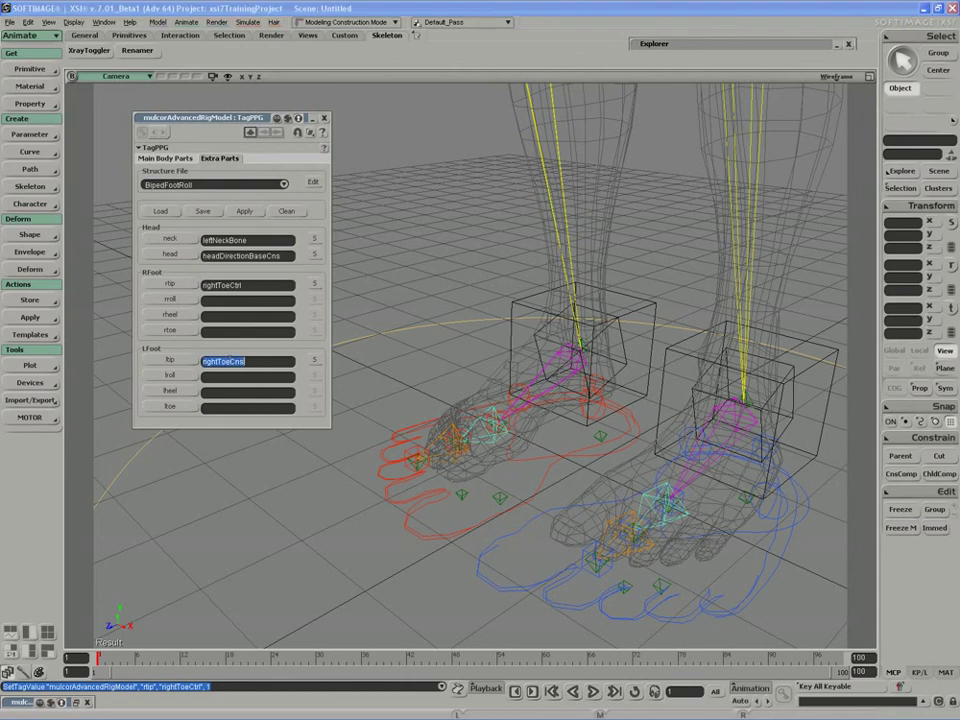
pyautogui.press('BackSpace')
pyautogui.click(170, 359)
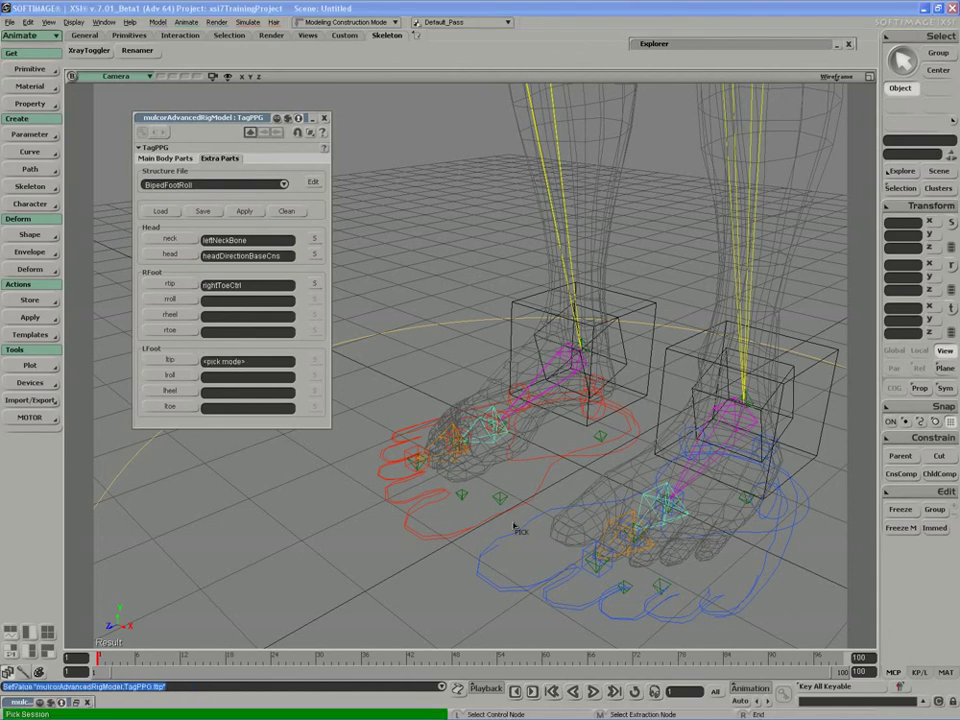
pyautogui.click(582, 553)
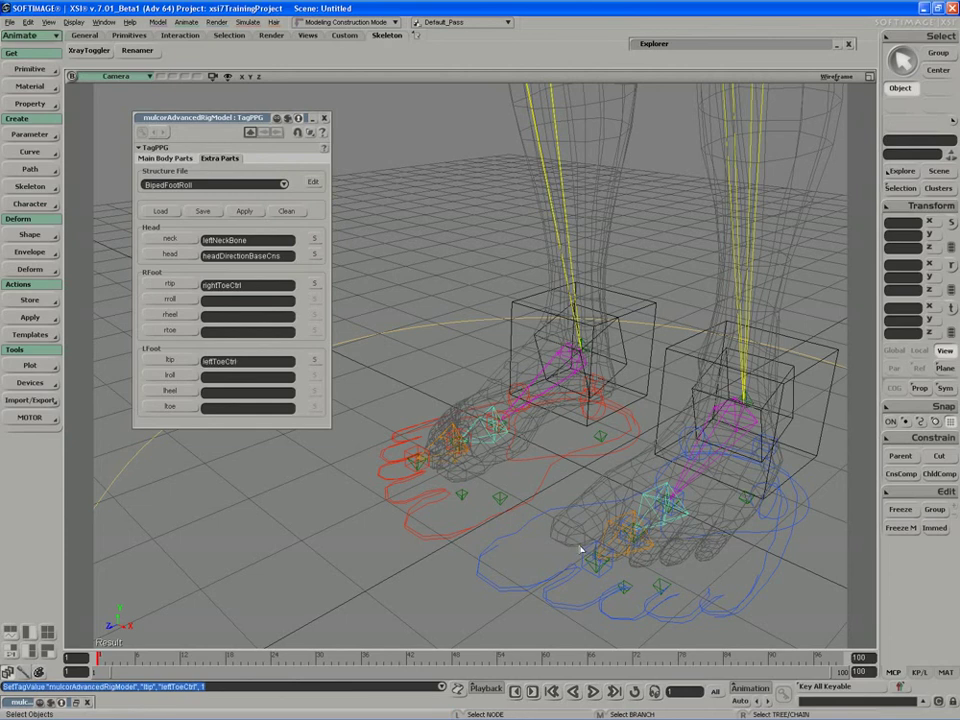
# Tag rightBallCtrl as rroll, with leftBallCtrl filled in for lroll.
pyautogui.click(171, 304)
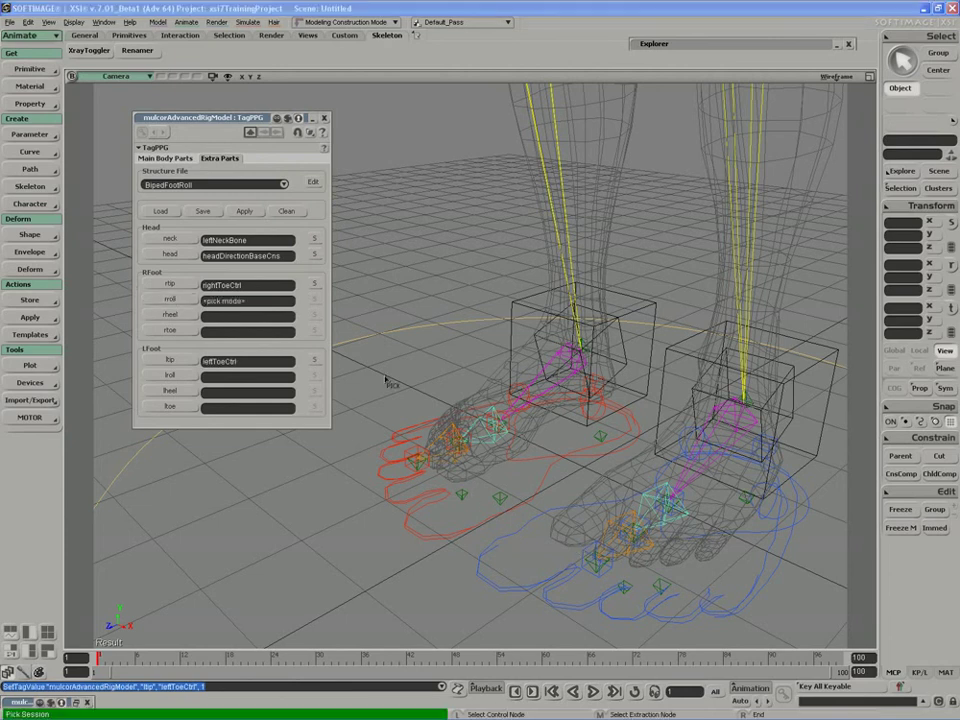
pyautogui.press('s')
pyautogui.moveTo(390, 381); pyautogui.dragTo(411, 375, button='right')
pyautogui.moveTo(411, 375); pyautogui.dragTo(394, 384, button='middle')
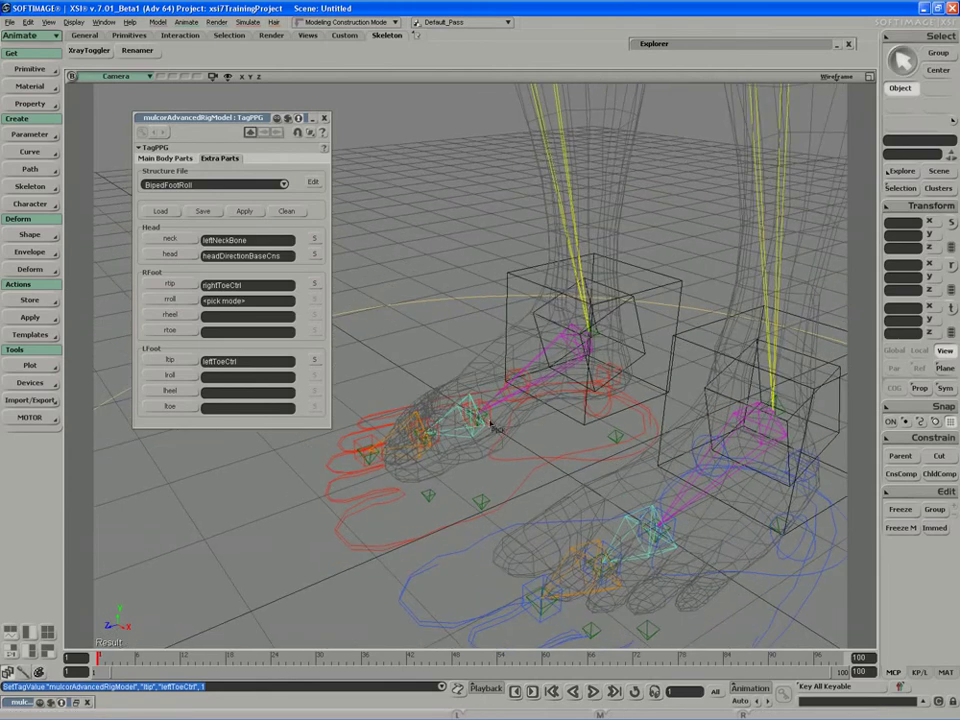
pyautogui.click(469, 472)
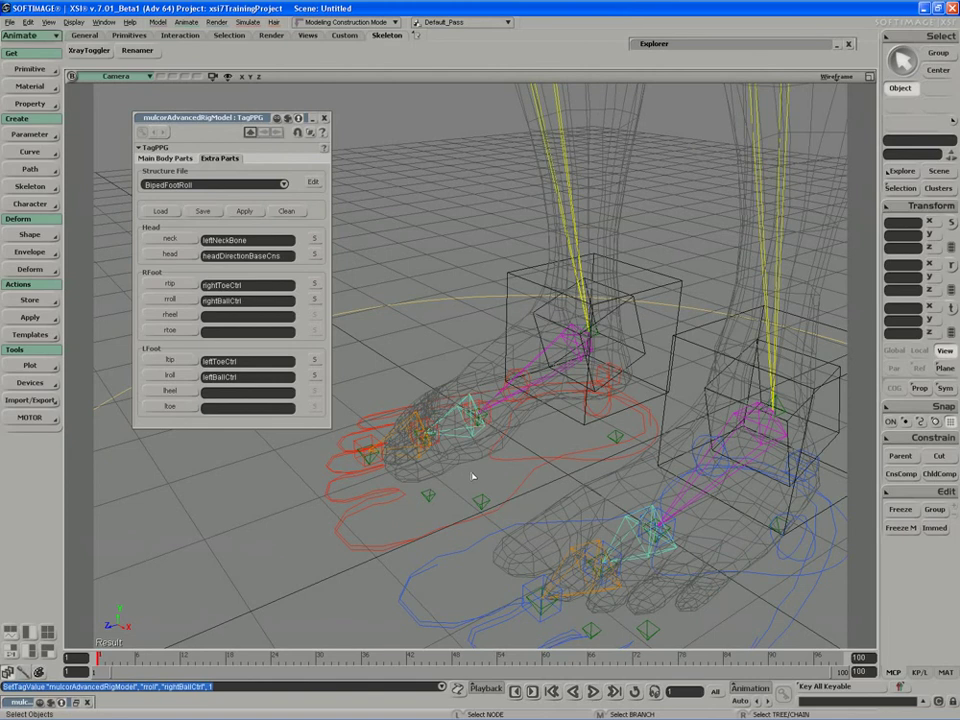
# Tag rightHeelCtrl as rheel, with leftHeelCtrl filled in for lheel.
pyautogui.press('s')
pyautogui.moveTo(463, 491); pyautogui.dragTo(469, 432)
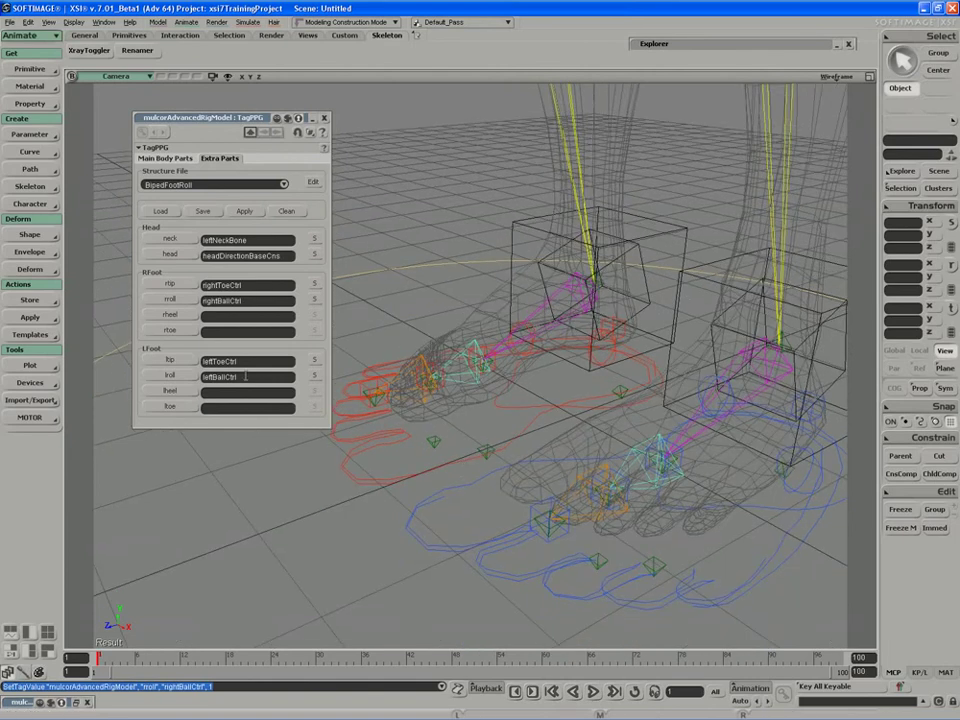
pyautogui.click(170, 314)
pyautogui.press('s')
pyautogui.moveTo(628, 338); pyautogui.dragTo(588, 347, button='middle')
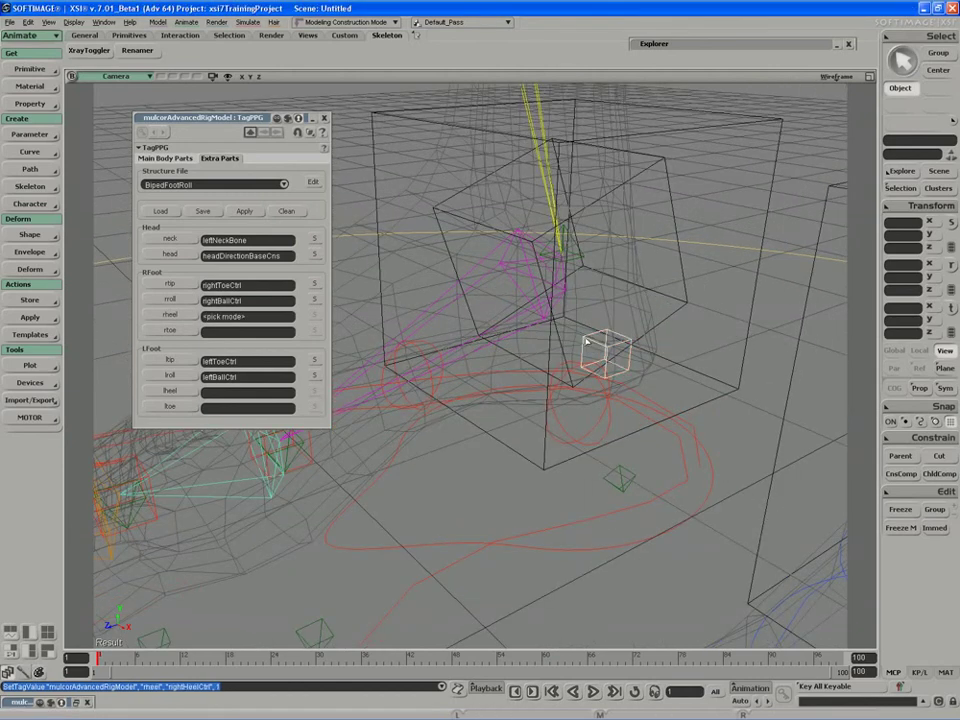
pyautogui.click(587, 343)
# Test-rotate the rightHeelCtrl control behind the right heel and undo the rotation.
pyautogui.click(589, 341)
pyautogui.press('c')
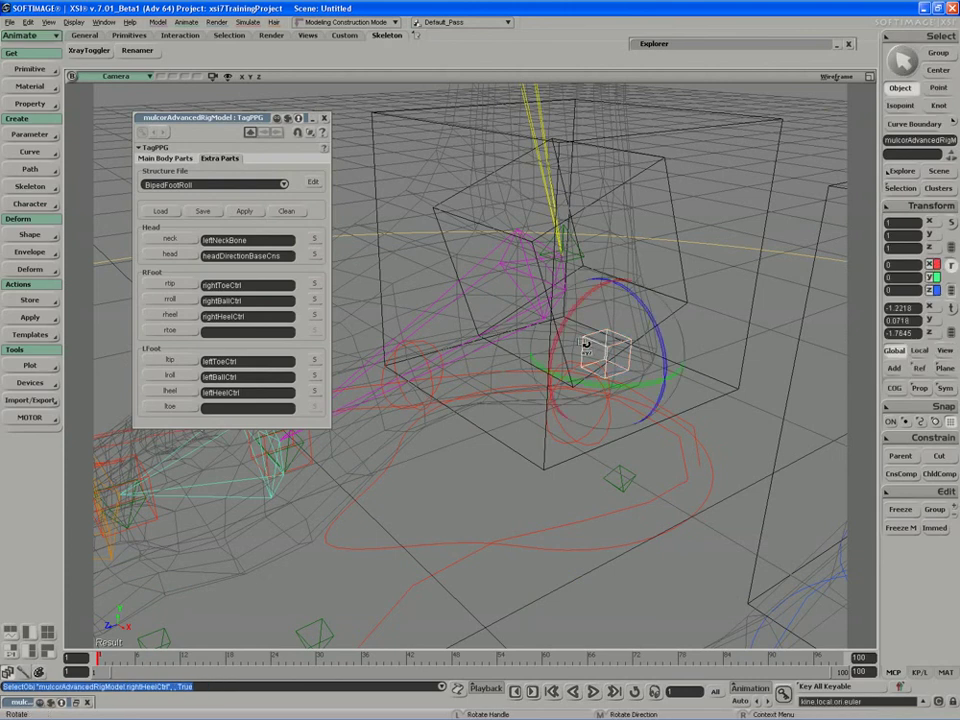
pyautogui.moveTo(561, 336)
pyautogui.mouseDown()
pyautogui.moveTo(568, 329)
pyautogui.moveTo(553, 336)
pyautogui.moveTo(557, 320)
pyautogui.mouseUp()
pyautogui.hotkey('ctrl', 'z')
pyautogui.press('space')
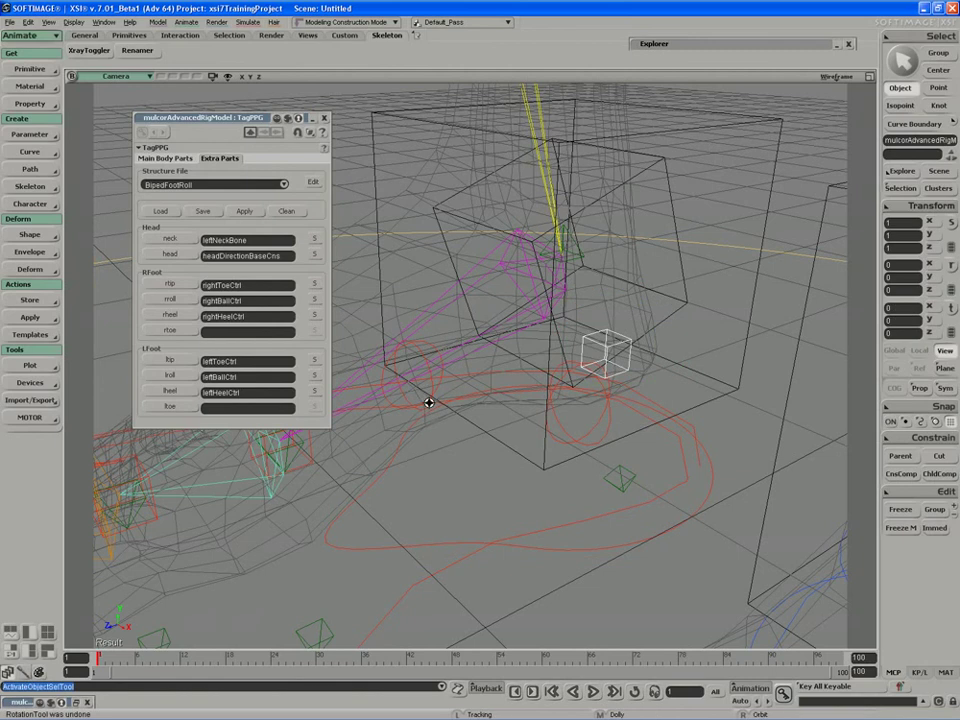
# Tag rightBallOneCtrl as rtoe and replace the automatically filled ltoe entry with leftBallOneCtrl.
pyautogui.moveTo(429, 403); pyautogui.dragTo(536, 422, button='right')
pyautogui.click(172, 330)
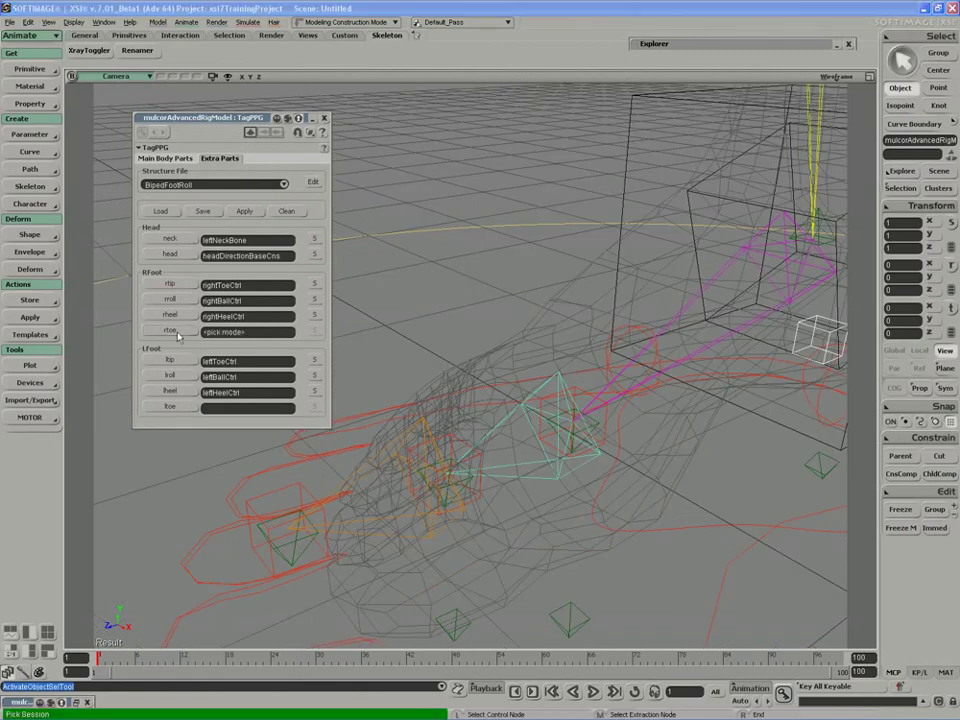
pyautogui.click(455, 441)
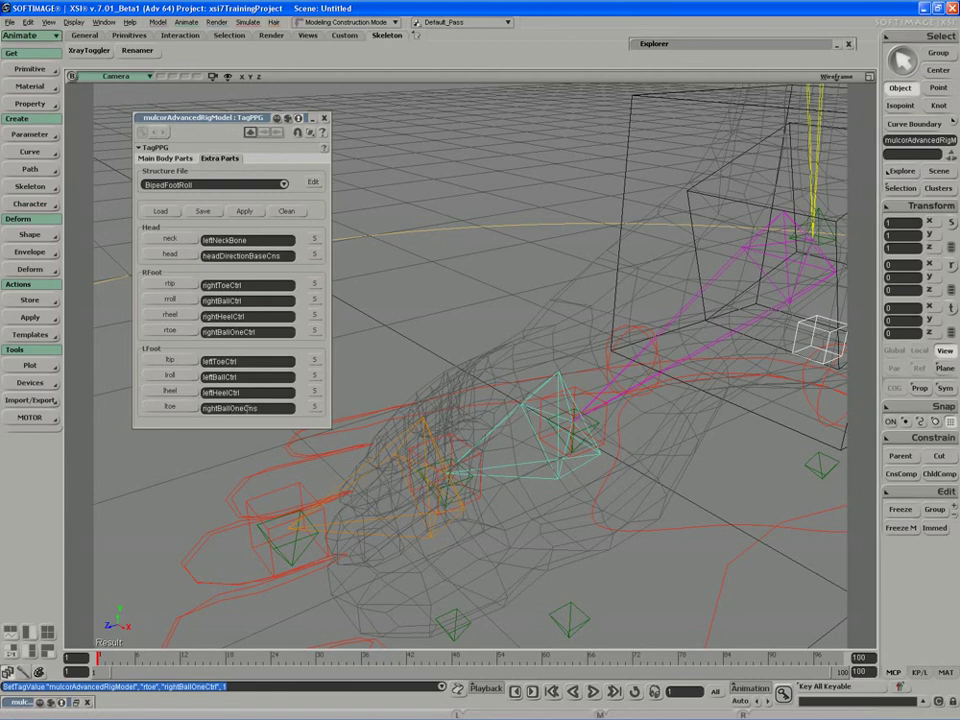
pyautogui.doubleClick(240, 408)
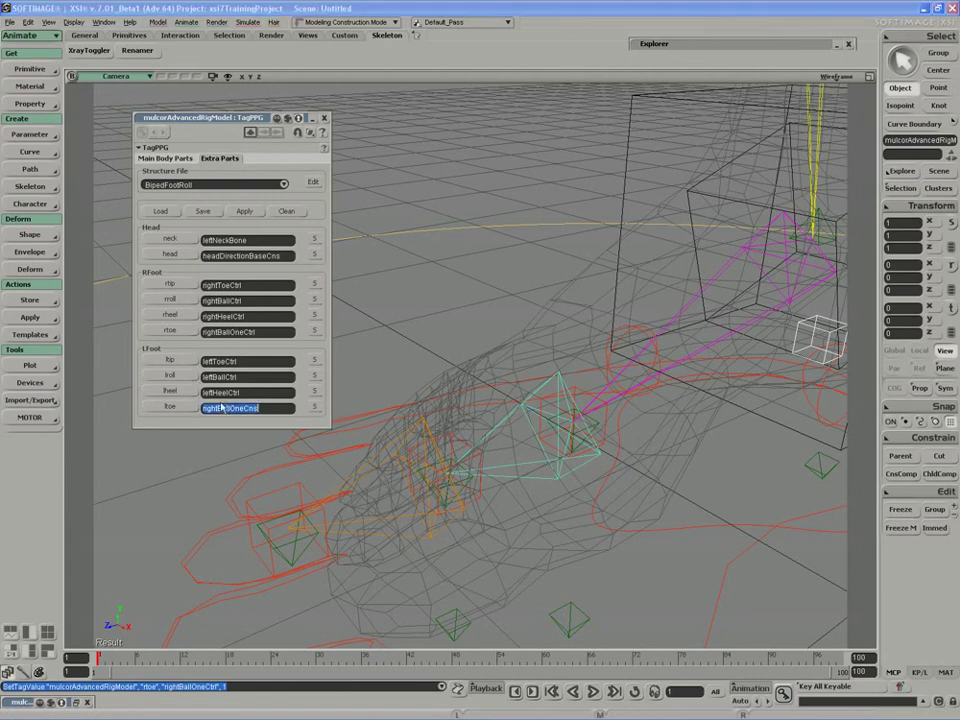
pyautogui.press('Delete')
pyautogui.press('s')
pyautogui.moveTo(469, 485); pyautogui.dragTo(439, 485, button='middle')
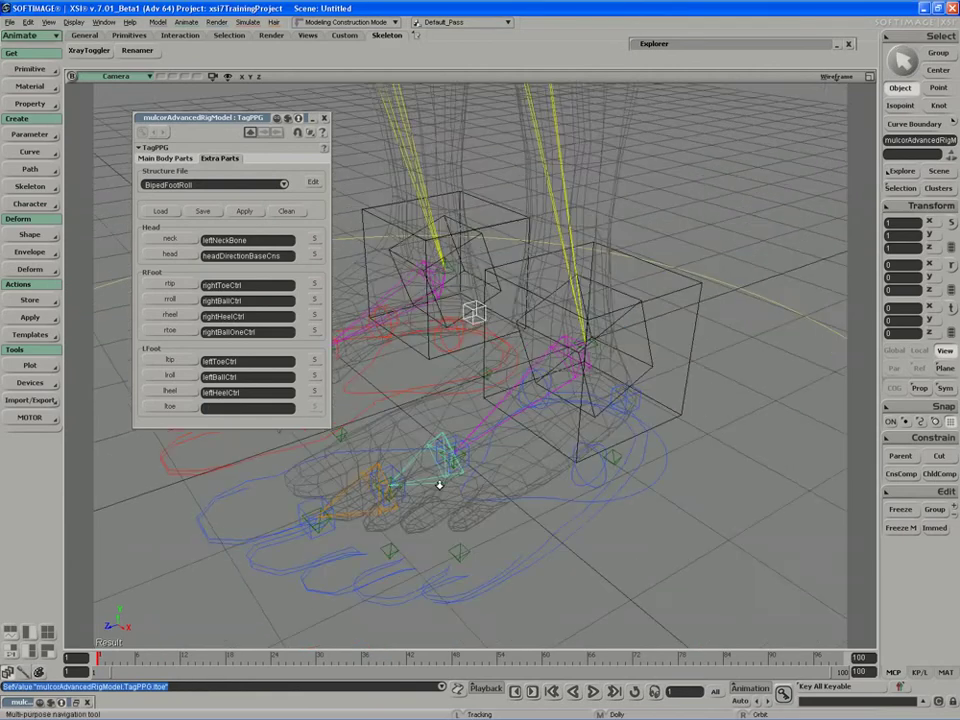
pyautogui.moveTo(439, 485); pyautogui.dragTo(446, 469)
pyautogui.click(178, 407)
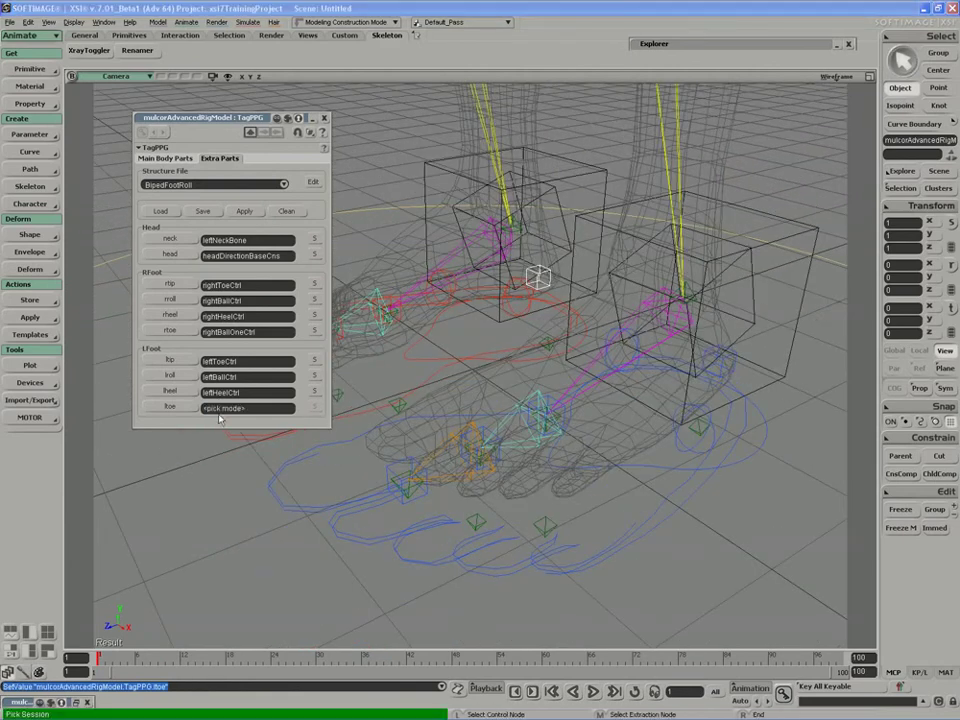
pyautogui.click(485, 432)
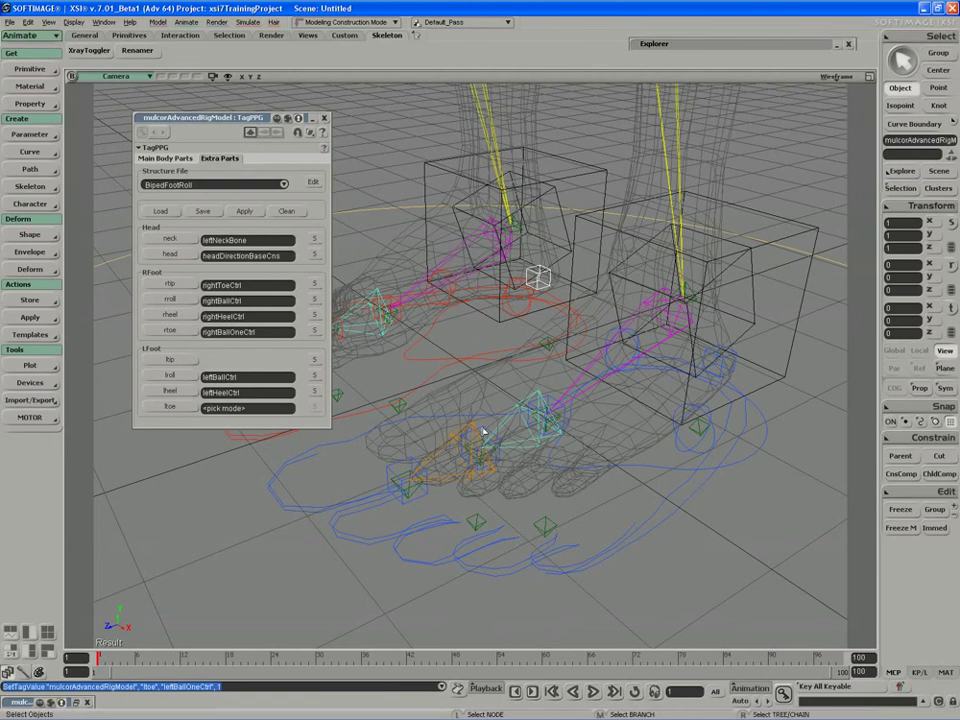
# Move the TagPPG window aside, expand the Explorer beside the character and set its filter to All + Animatable Params.
pyautogui.press('s')
pyautogui.moveTo(396, 399); pyautogui.dragTo(510, 327, button='middle')
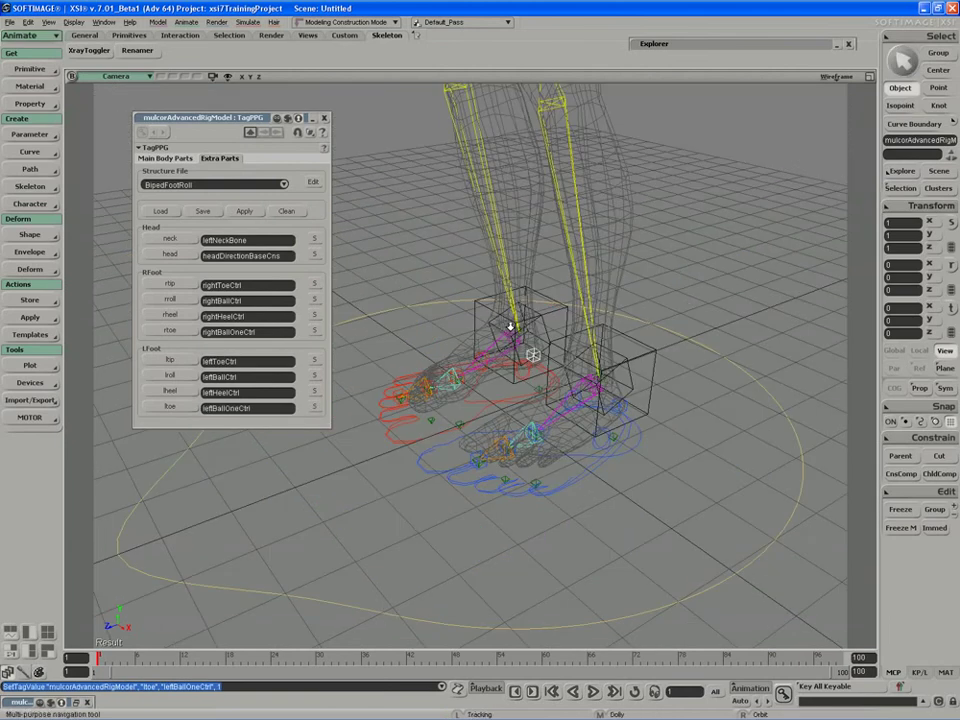
pyautogui.moveTo(510, 326); pyautogui.dragTo(561, 322, button='right')
pyautogui.moveTo(560, 321); pyautogui.dragTo(555, 371)
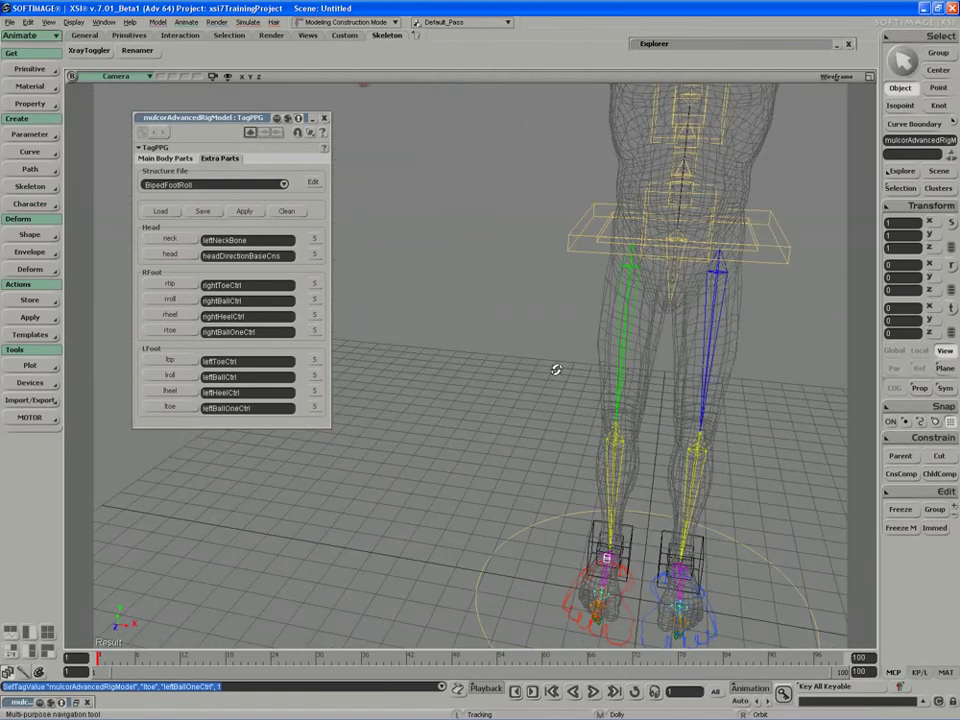
pyautogui.moveTo(555, 371); pyautogui.dragTo(529, 317, button='right')
pyautogui.moveTo(529, 317); pyautogui.dragTo(546, 336)
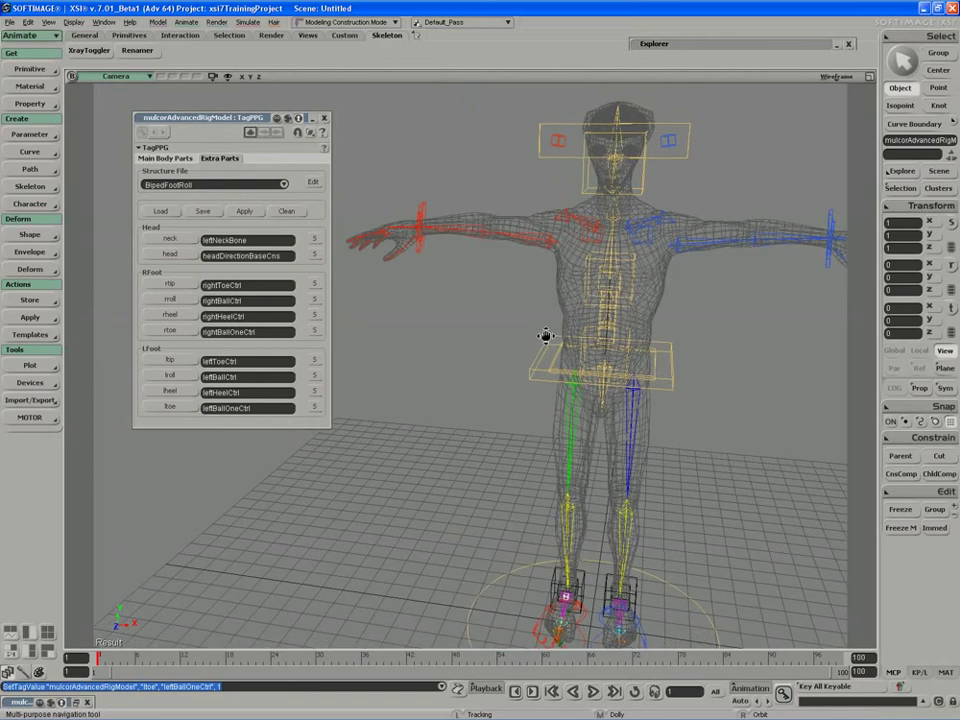
pyautogui.moveTo(227, 118); pyautogui.dragTo(181, 97)
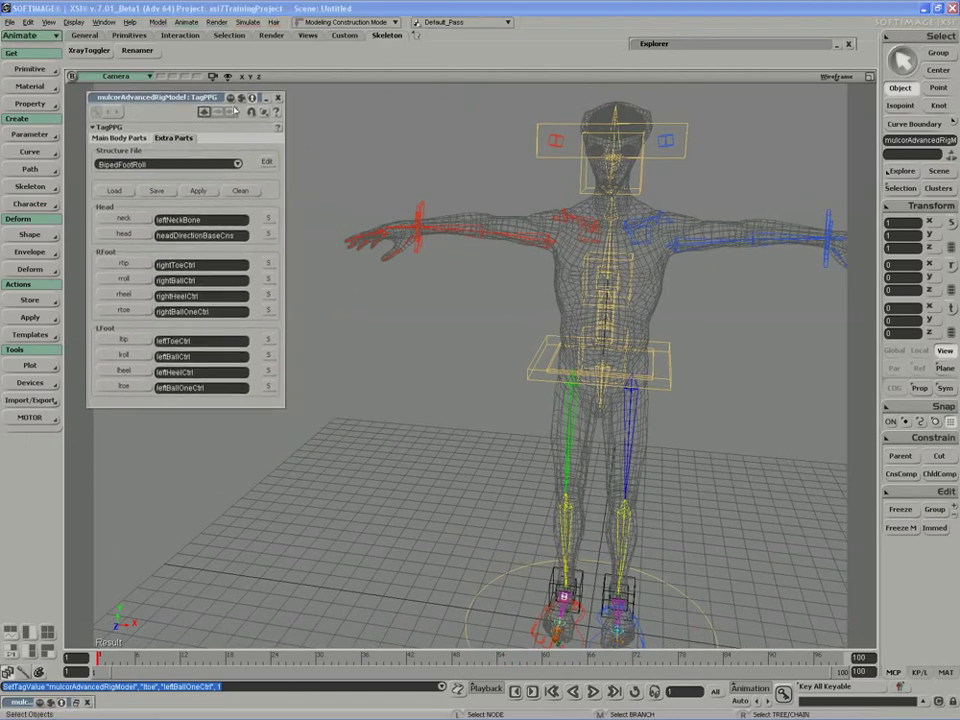
pyautogui.click(750, 45)
pyautogui.moveTo(750, 45); pyautogui.dragTo(420, 298)
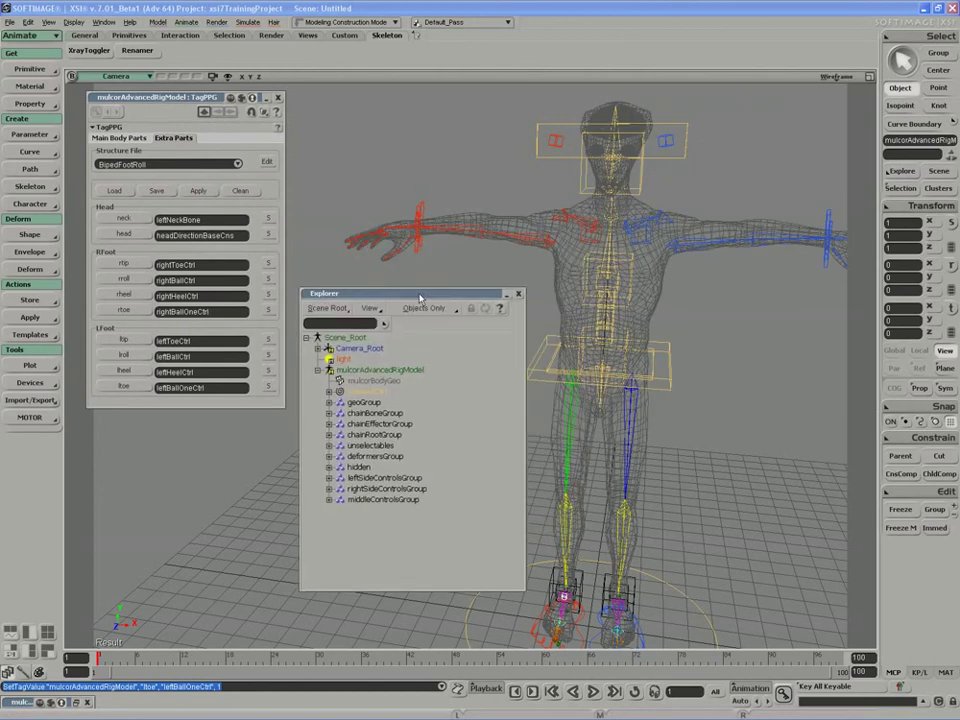
pyautogui.click(430, 307)
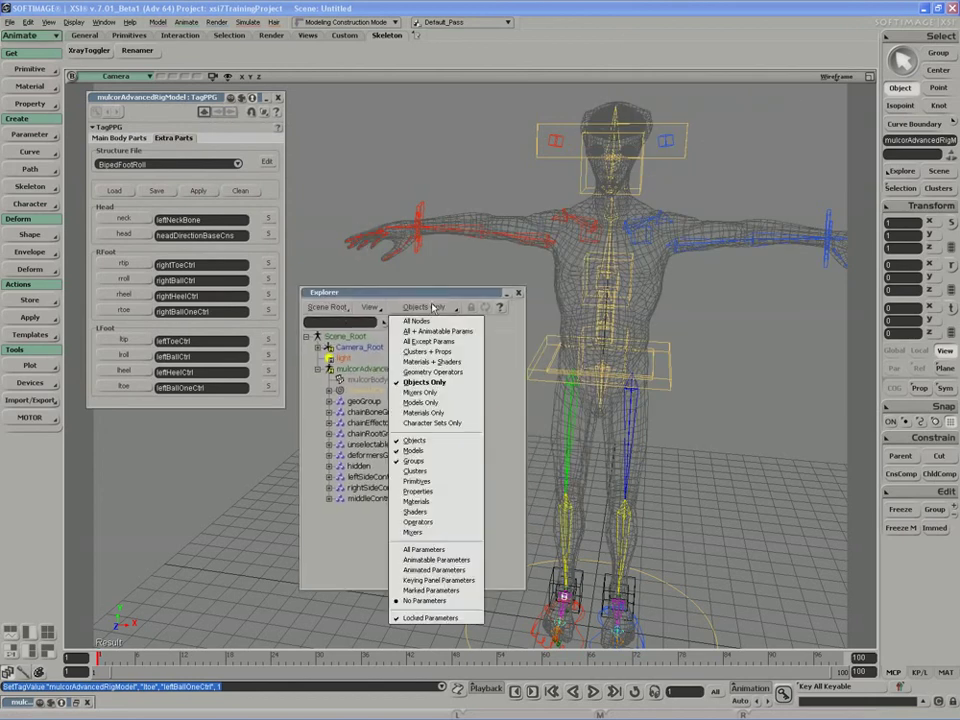
pyautogui.click(437, 333)
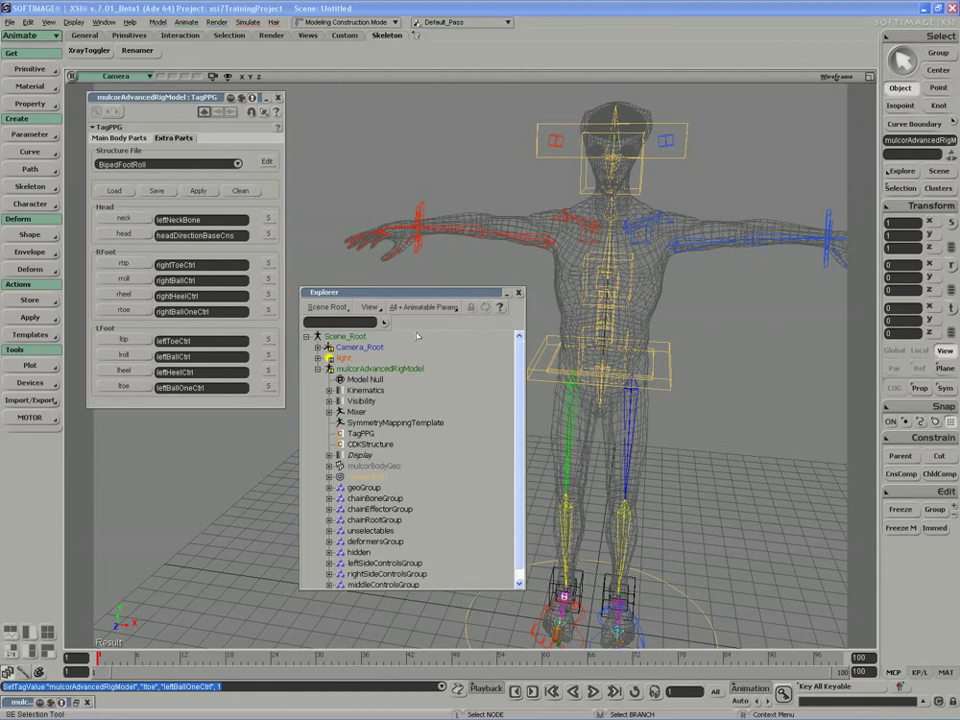
# Examine the Nodes, Planes and BaseGroups tables in the CDKStructure property of mulcorAdvancedRigModel, widening its page to show all columns, and close it.
pyautogui.scroll(-1, 480, 434)
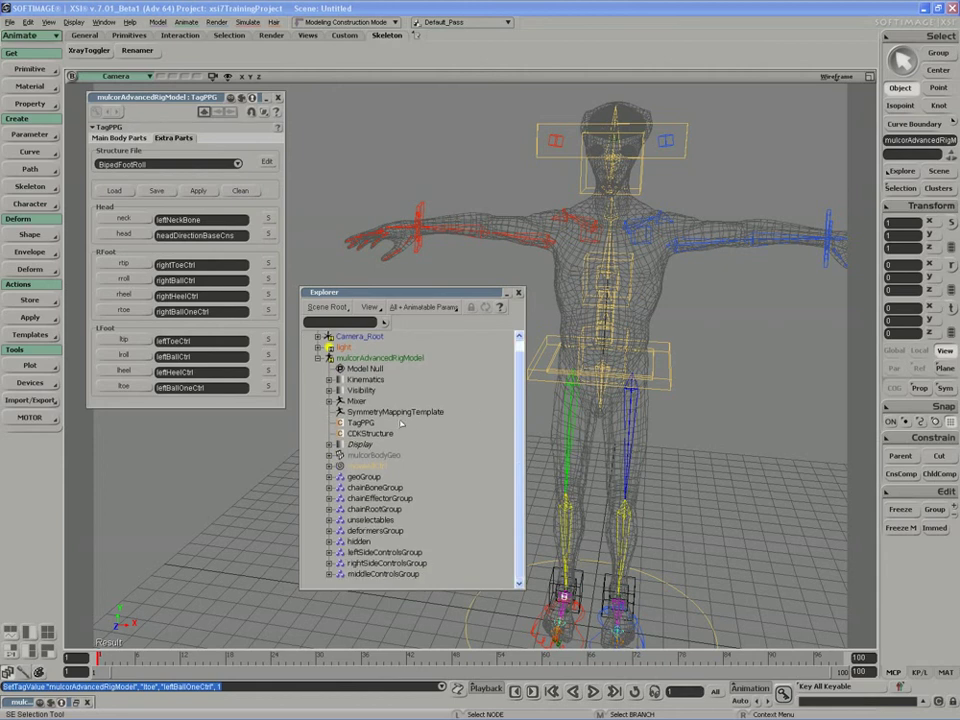
pyautogui.click(358, 423)
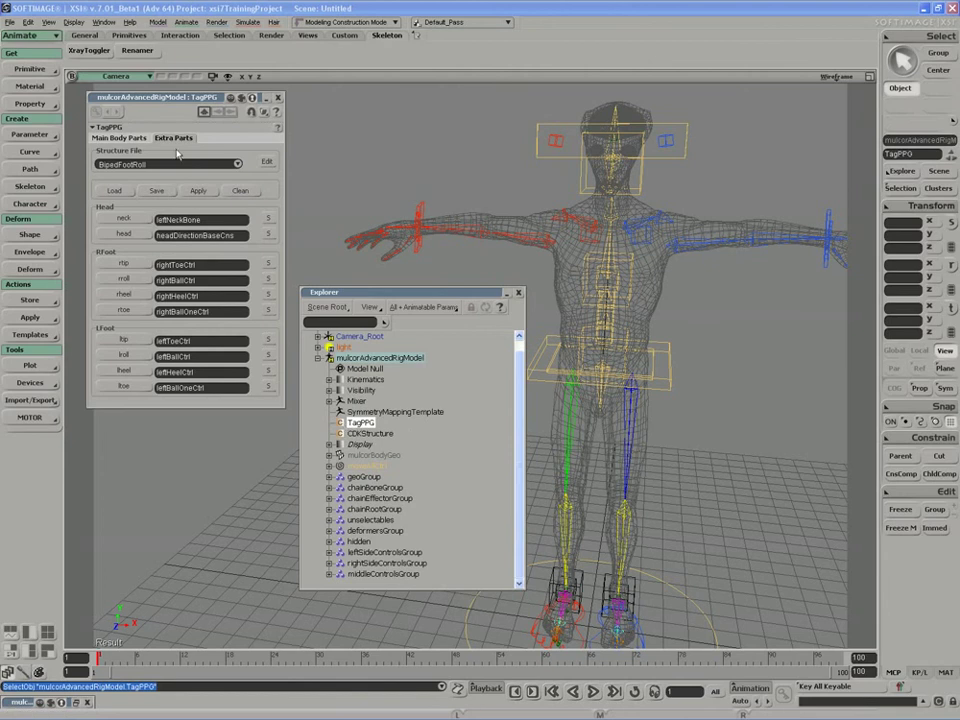
pyautogui.click(362, 434)
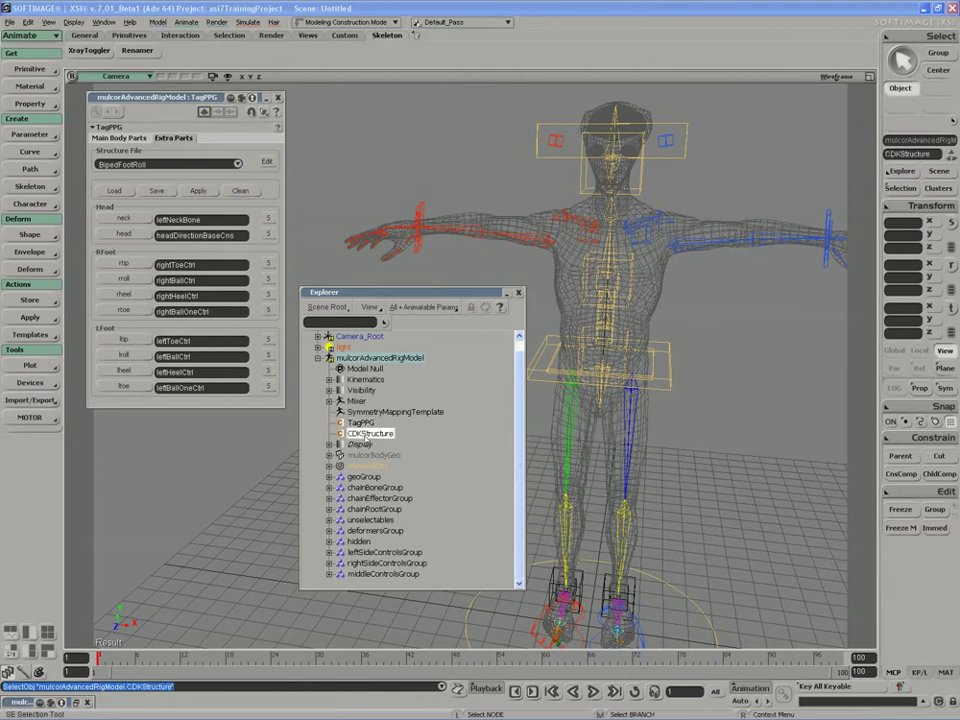
pyautogui.click(341, 434)
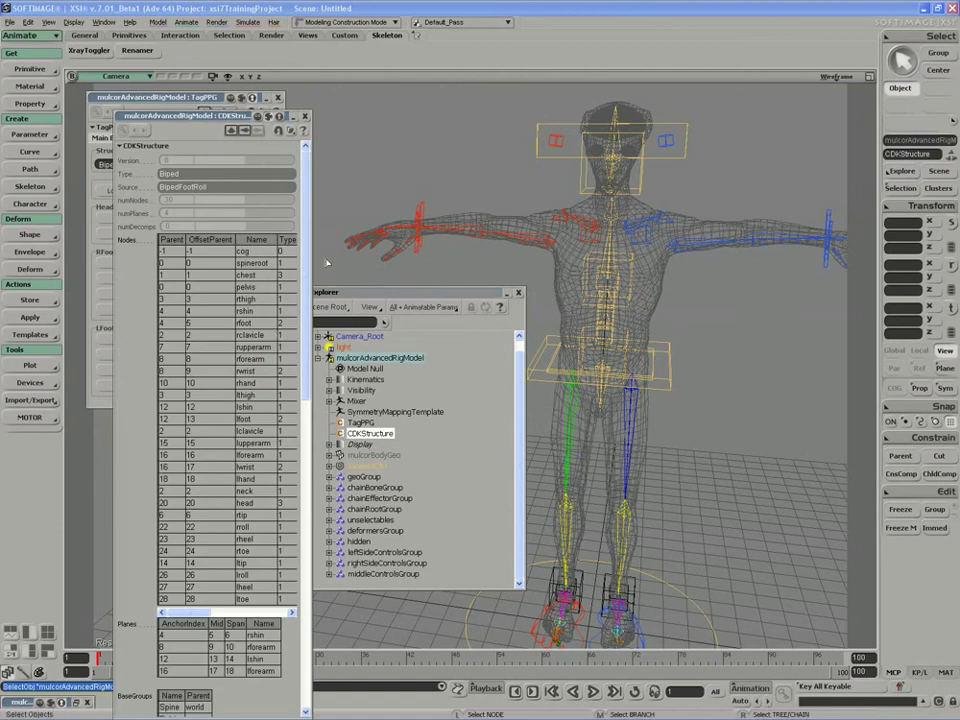
pyautogui.scroll(-4, 309, 265)
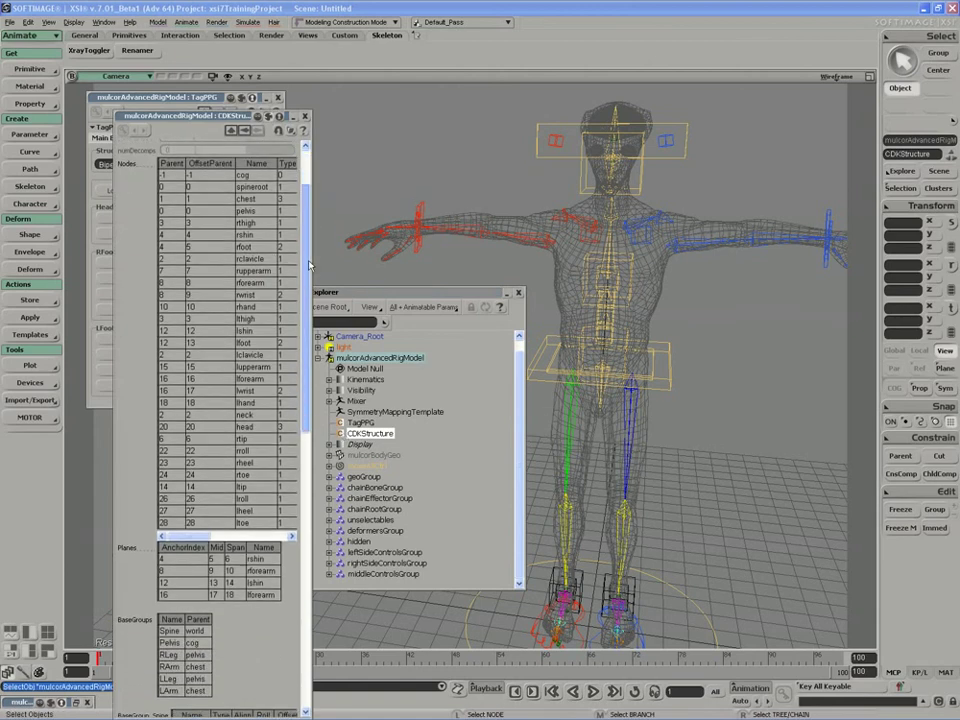
pyautogui.moveTo(309, 265); pyautogui.dragTo(318, 385)
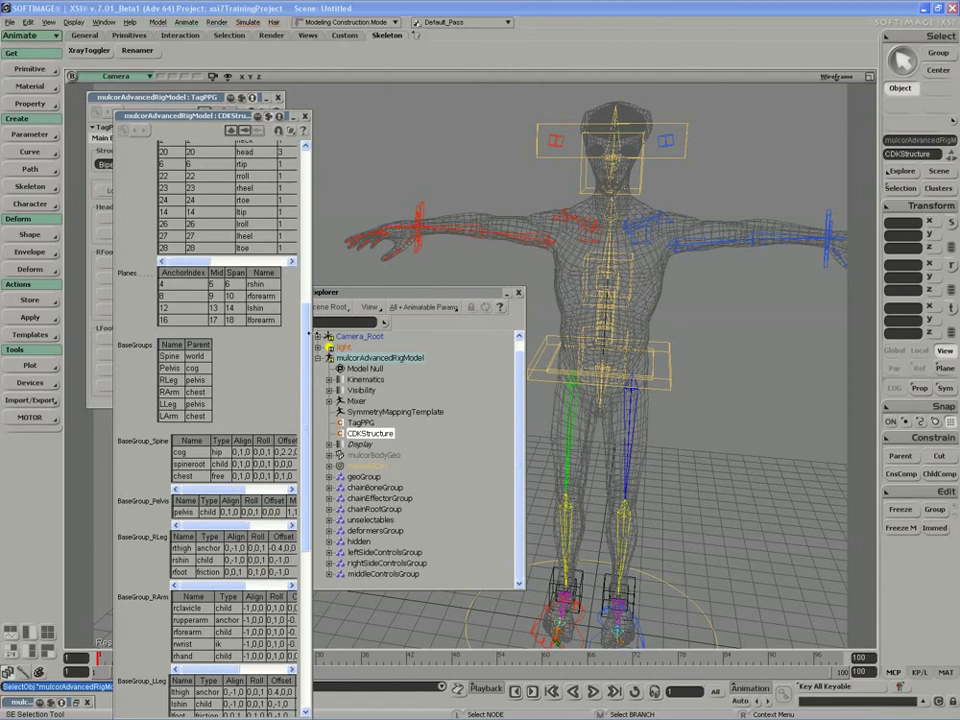
pyautogui.moveTo(310, 333); pyautogui.dragTo(588, 155)
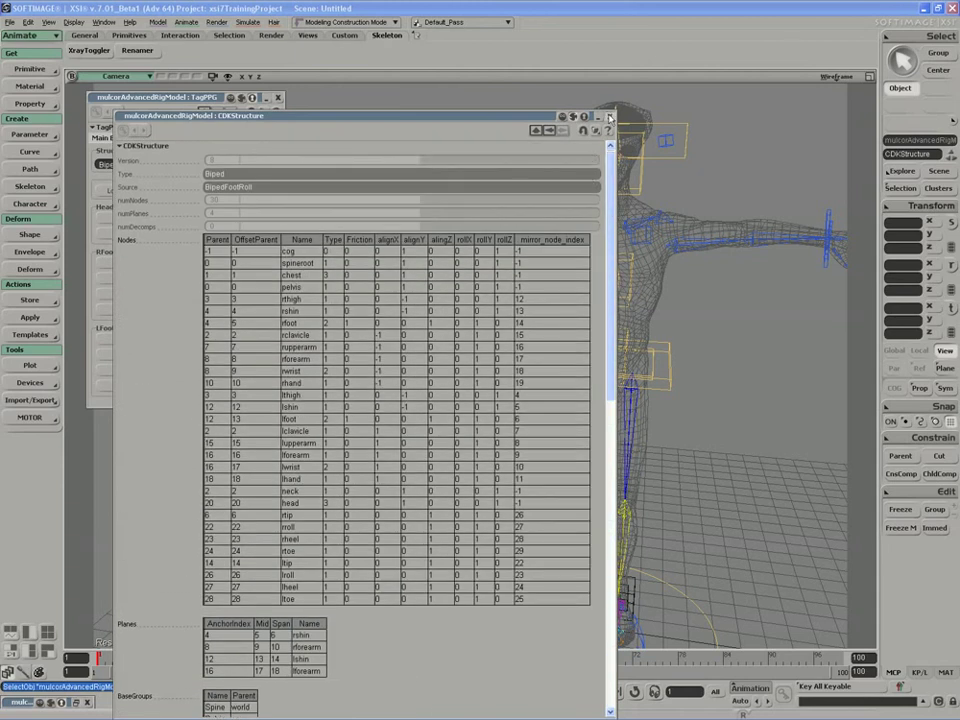
pyautogui.click(610, 117)
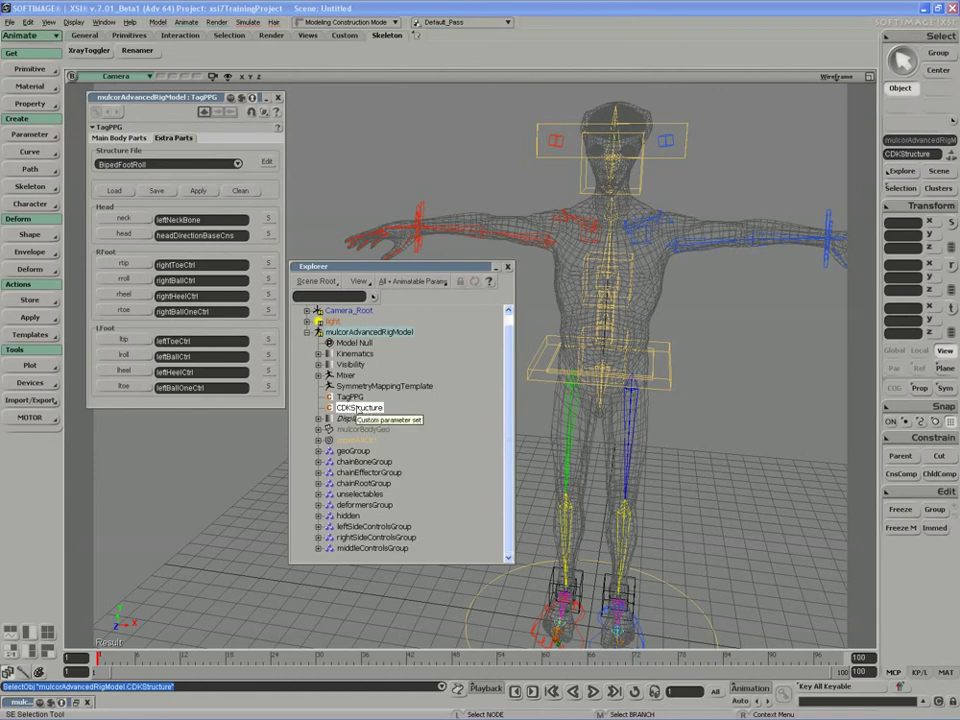
# Save the character's tags as the template file MulcorFootRollTemplate in the project's TagTemplates folder.
pyautogui.click(158, 191)
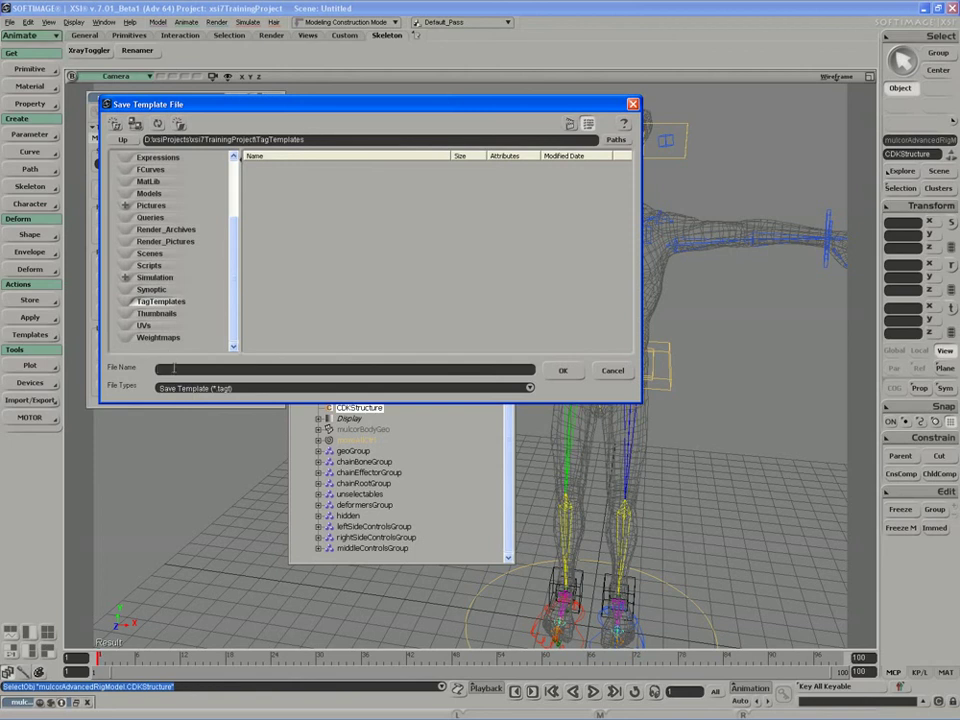
pyautogui.write('cor')
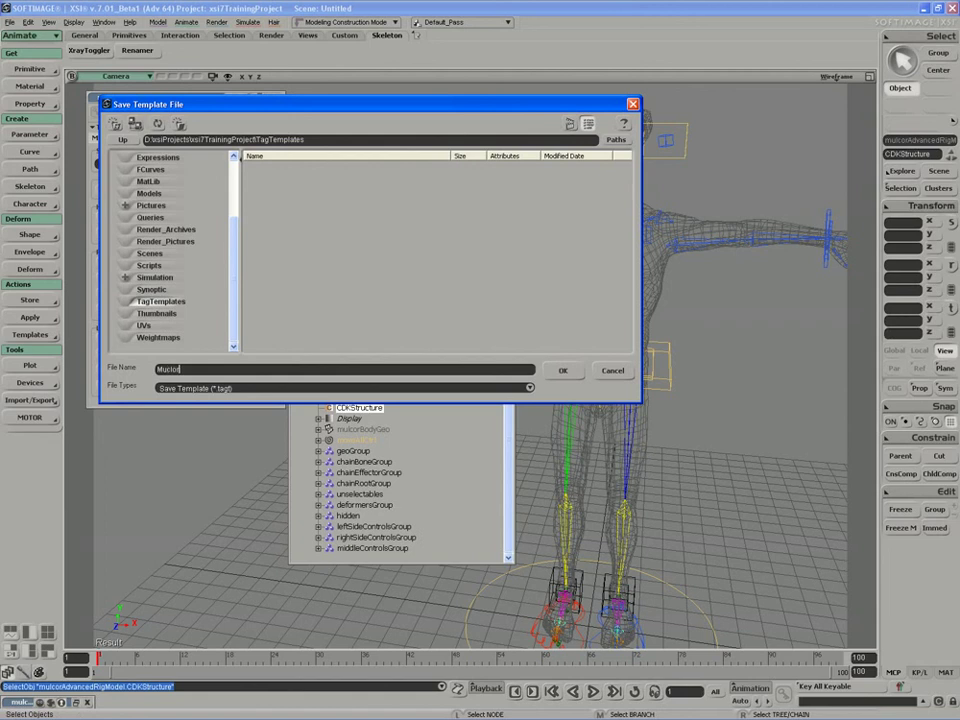
pyautogui.write('corFootRoll')
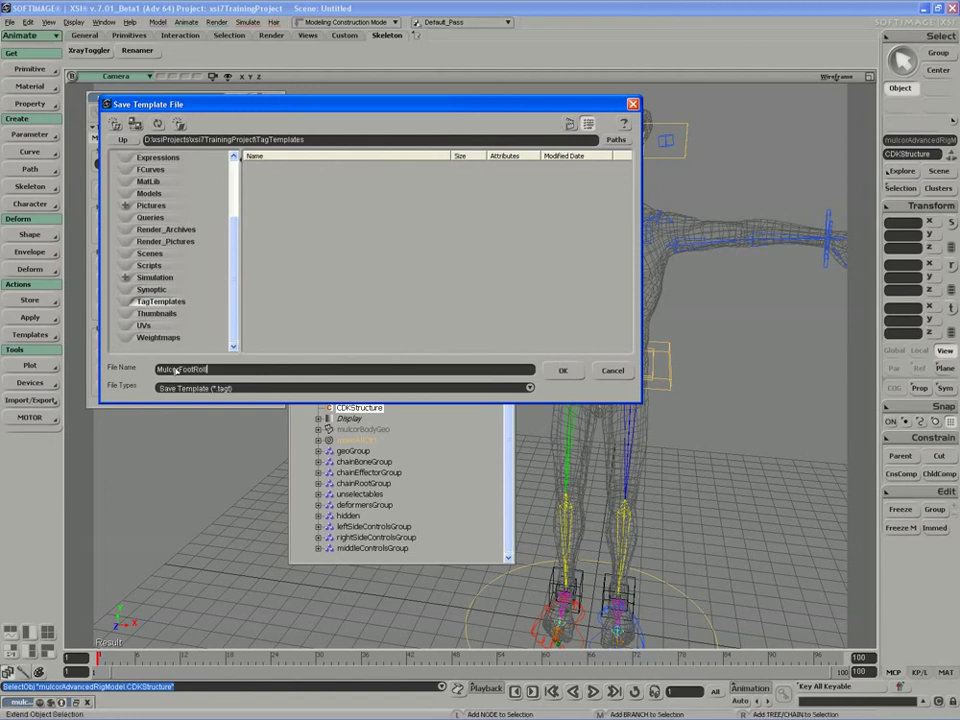
pyautogui.write('T')
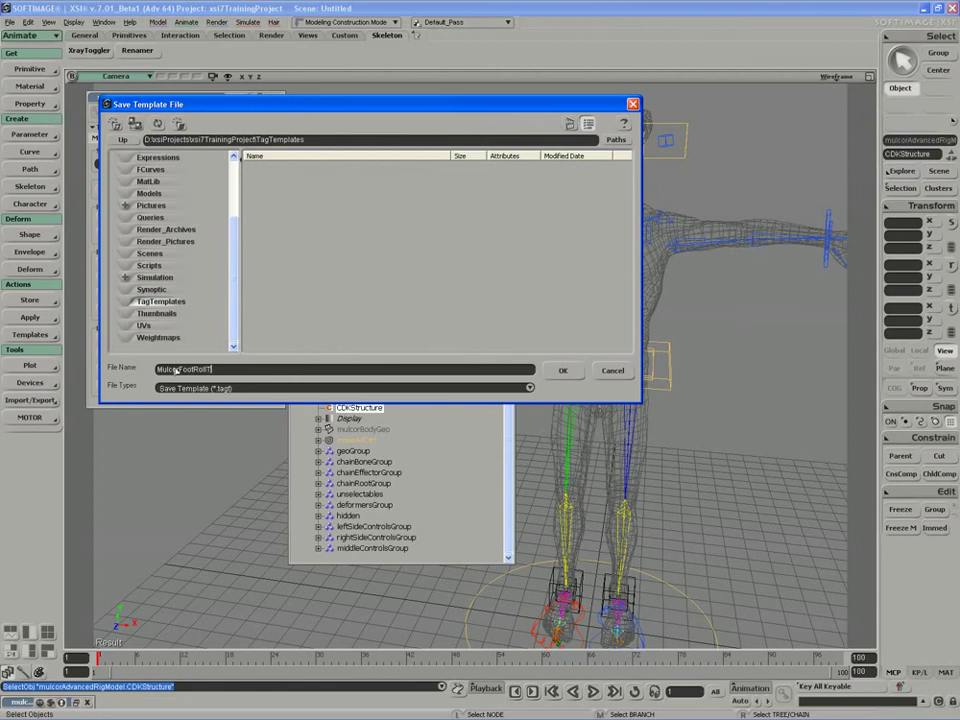
pyautogui.write('emplate')
pyautogui.click(560, 370)
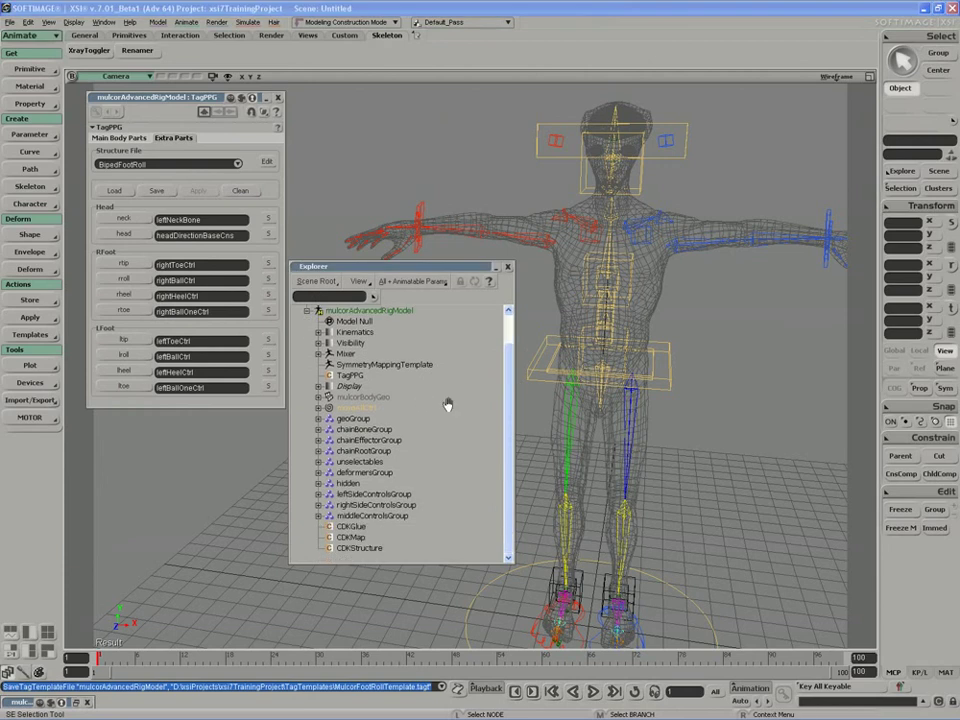
# Examine the mocap and node tables in the model's CDKGlue and CDKMap properties, closing each page after viewing.
pyautogui.doubleClick(343, 526)
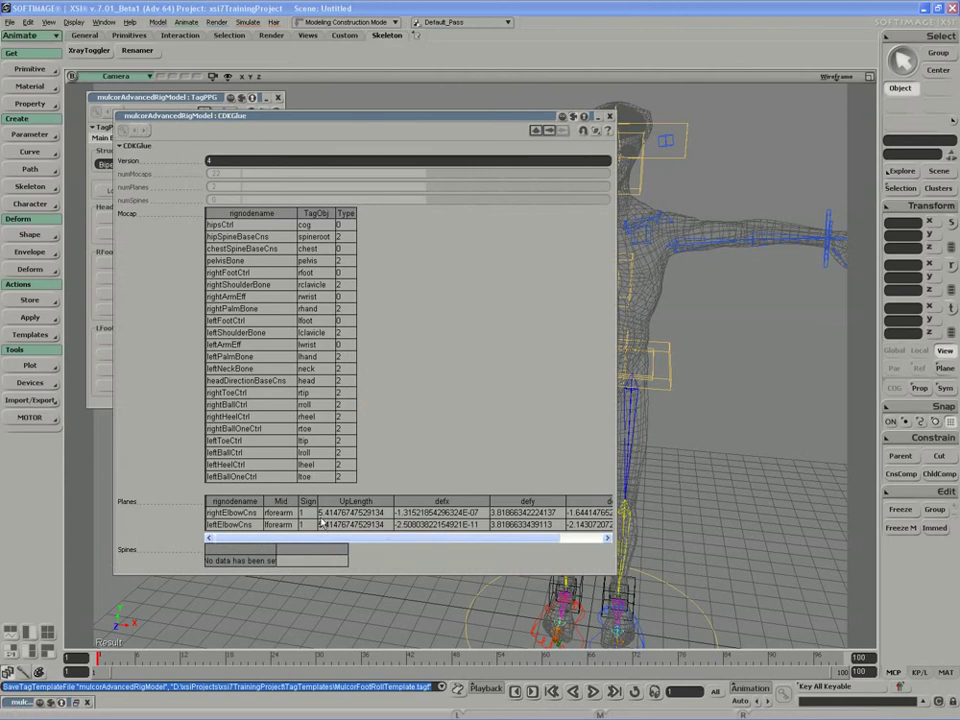
pyautogui.click(609, 117)
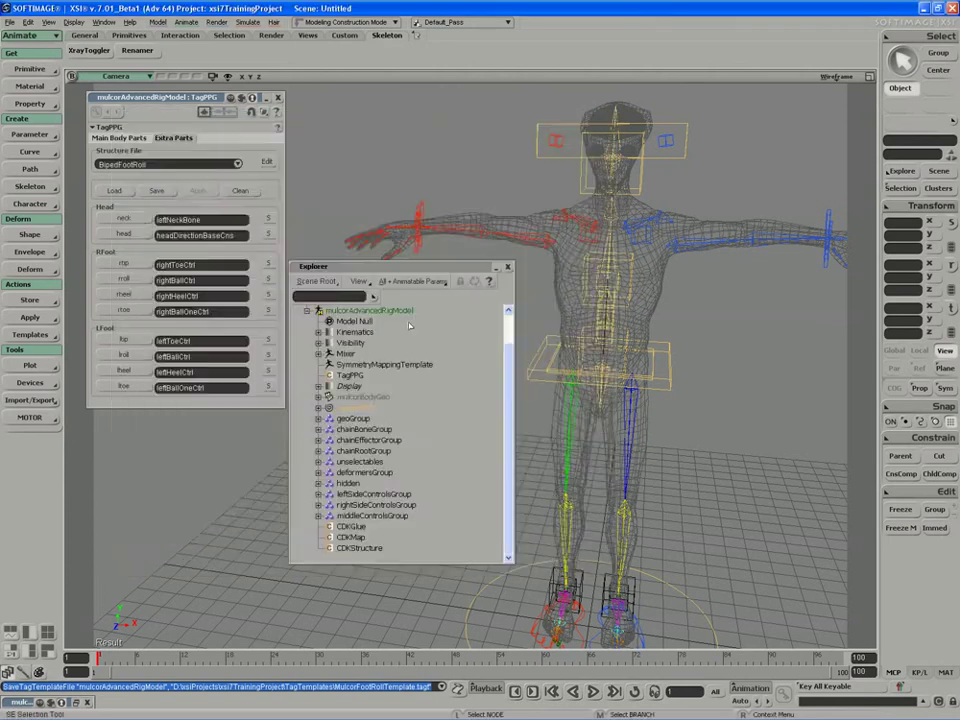
pyautogui.doubleClick(330, 538)
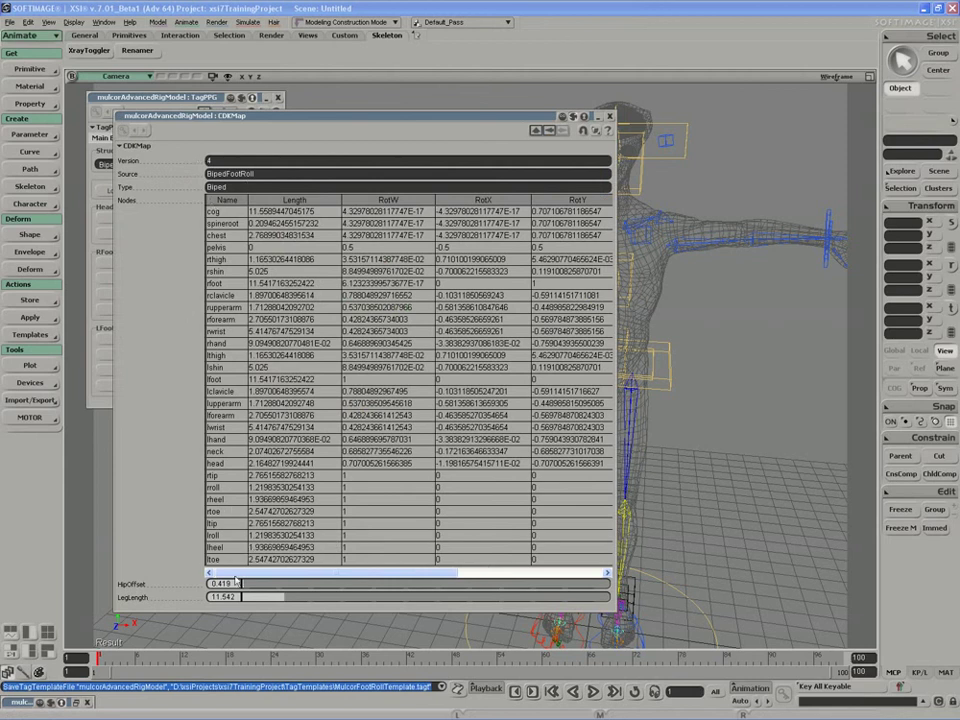
pyautogui.click(610, 117)
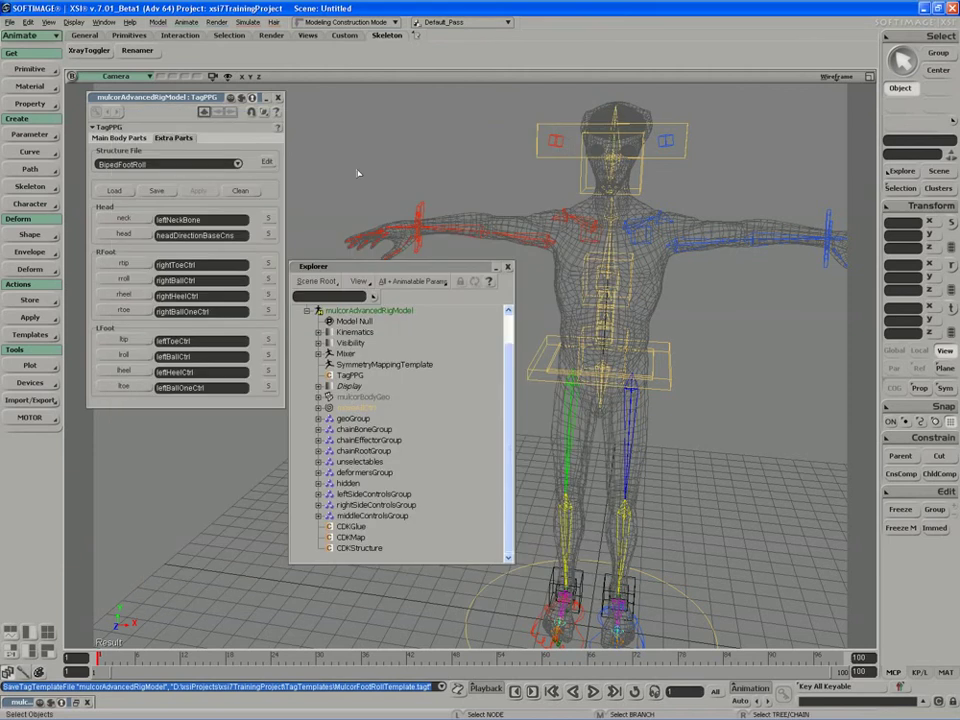
# Reposition the TagPPG window slightly and close the Explorer to clear the view of the character.
pyautogui.moveTo(172, 95); pyautogui.dragTo(185, 91)
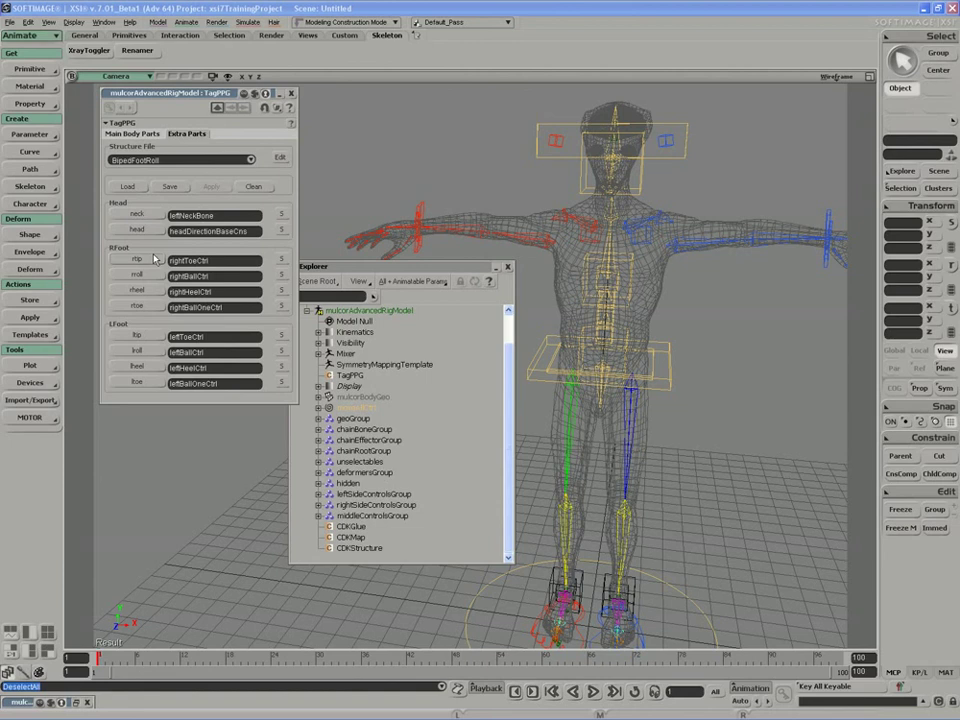
pyautogui.click(508, 268)
pyautogui.press('s')
pyautogui.moveTo(458, 315); pyautogui.dragTo(435, 343, button='middle')
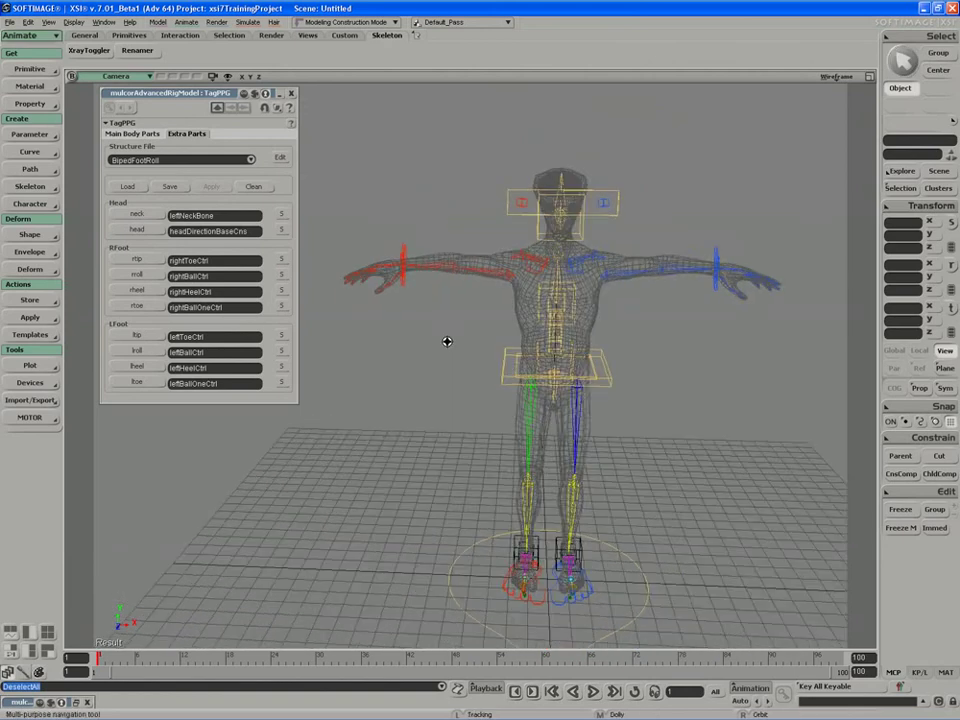